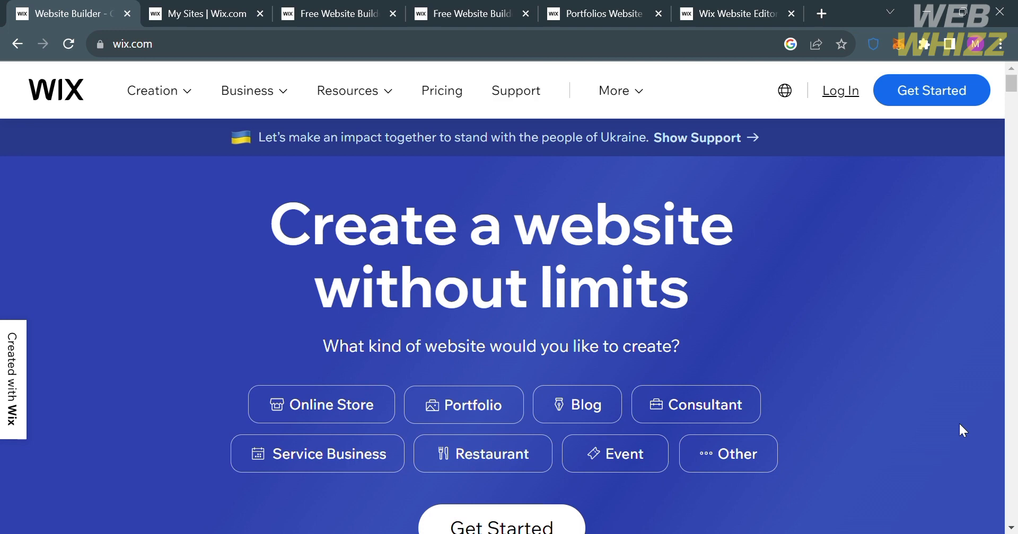
Scroll through the Wix homepage to review its content.
scroll(959, 424, down, 3)
scroll(960, 424, up, 3)
scroll(959, 422, down, 1)
scroll(958, 422, up, 1)
scroll(958, 422, down, 1)
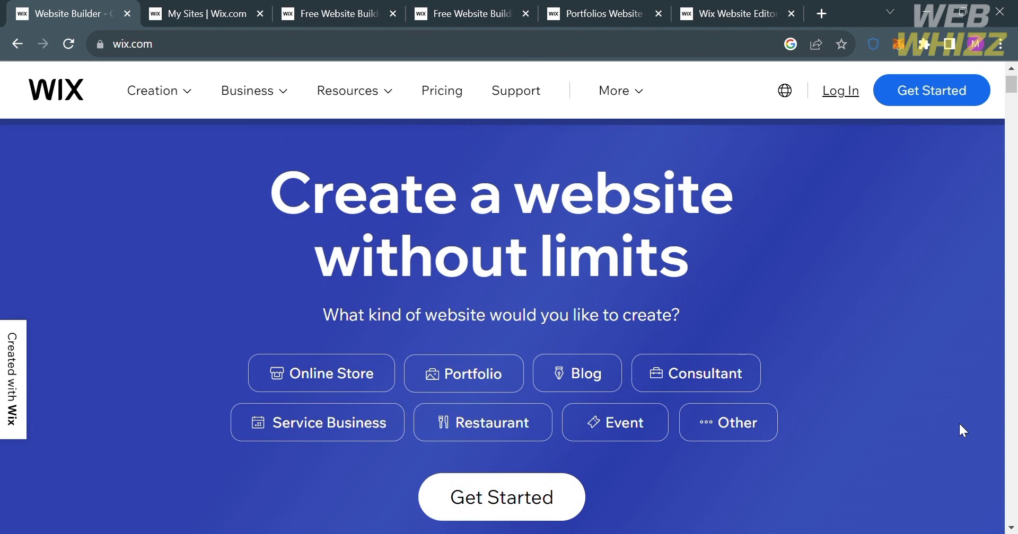
scroll(959, 422, down, 10)
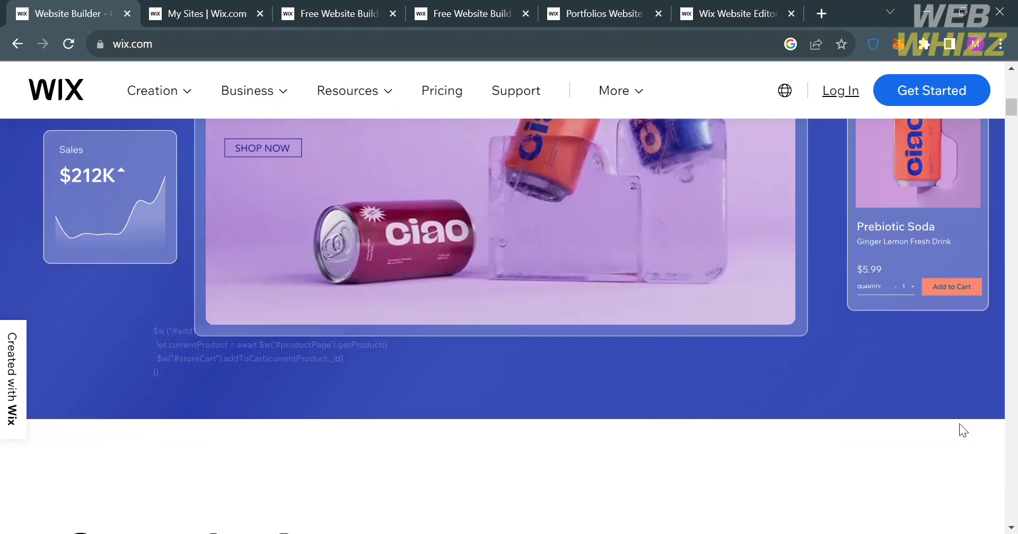
scroll(959, 424, down, 5)
scroll(959, 424, down, 4)
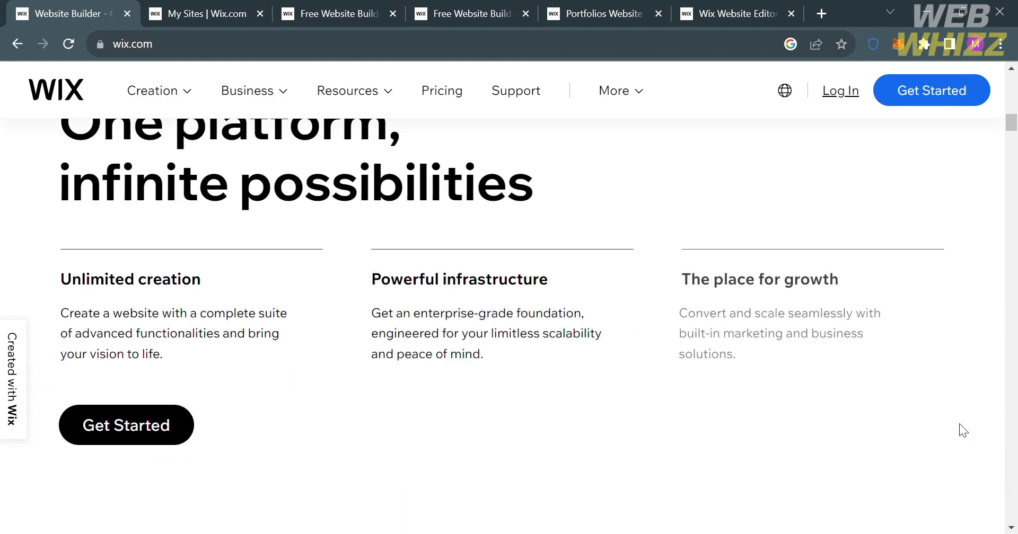
scroll(959, 424, down, 6)
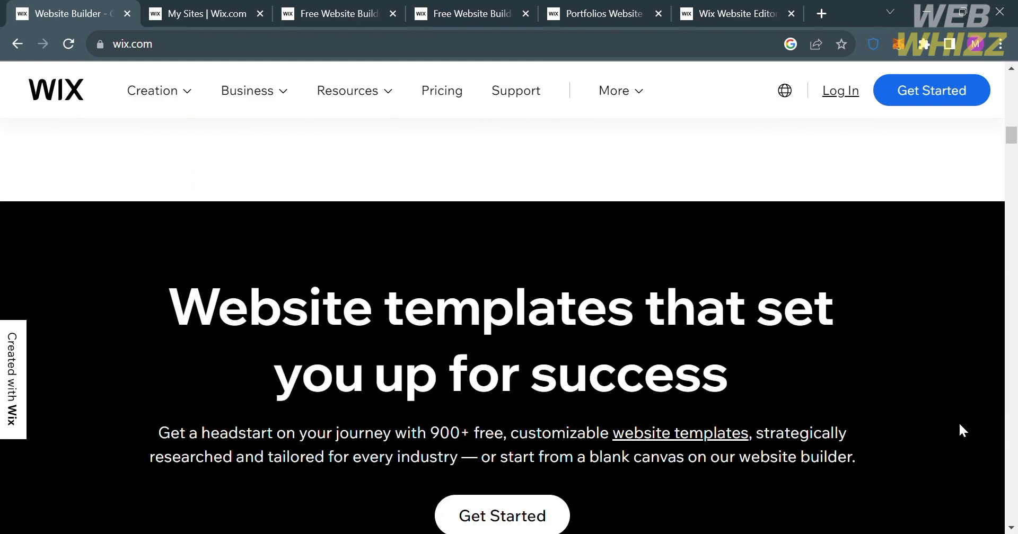
scroll(959, 424, down, 12)
scroll(959, 424, down, 11)
scroll(959, 424, down, 10)
scroll(959, 425, down, 11)
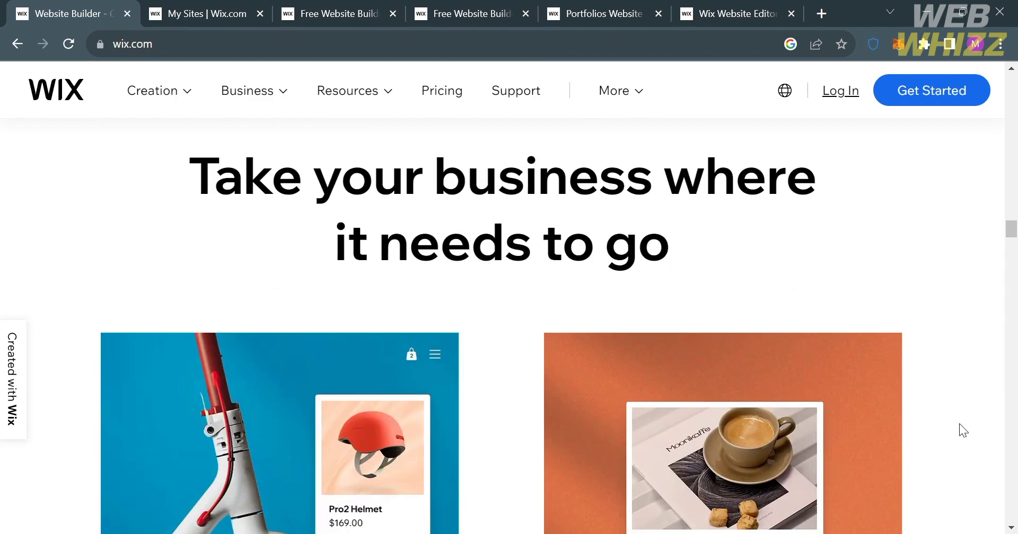
scroll(959, 424, down, 12)
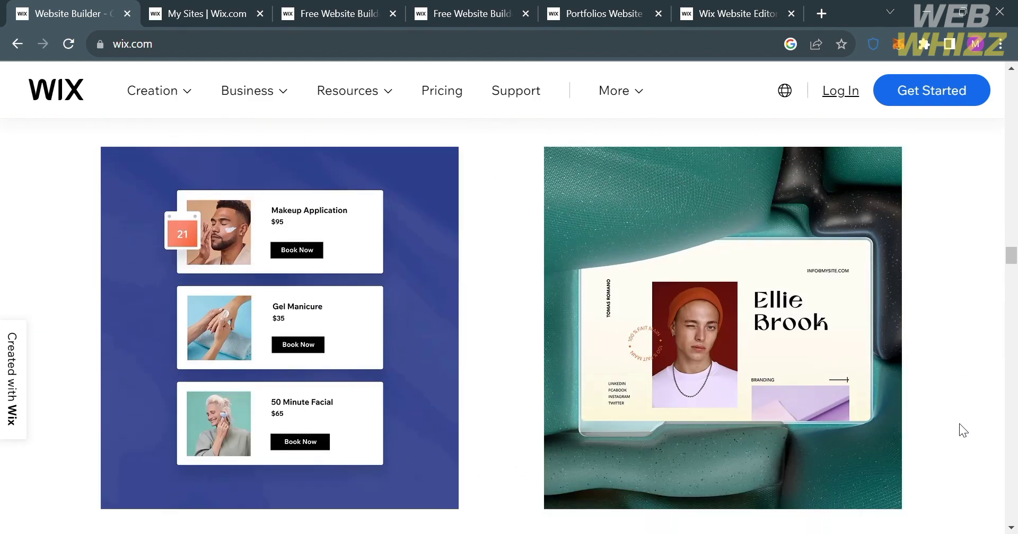
scroll(959, 424, down, 12)
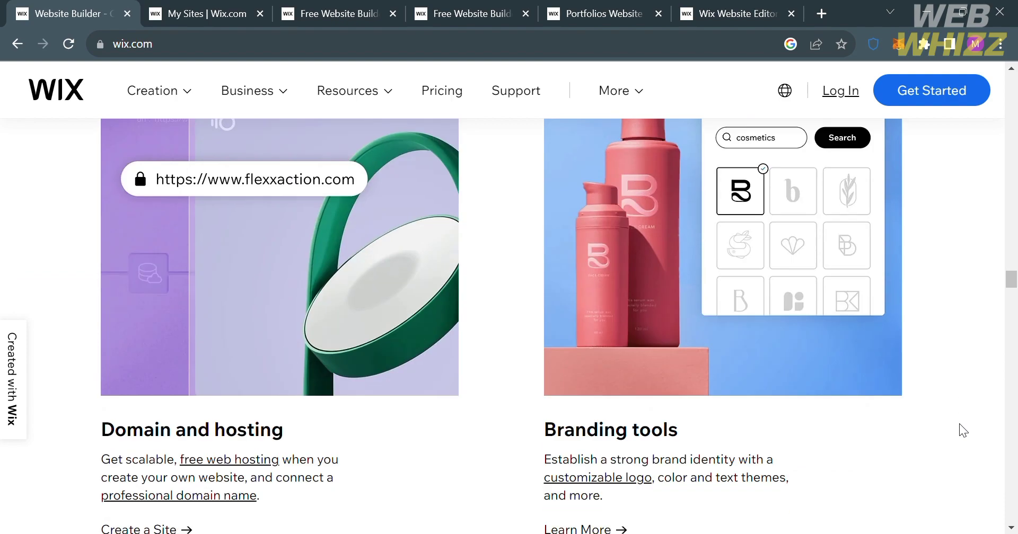
scroll(959, 424, down, 15)
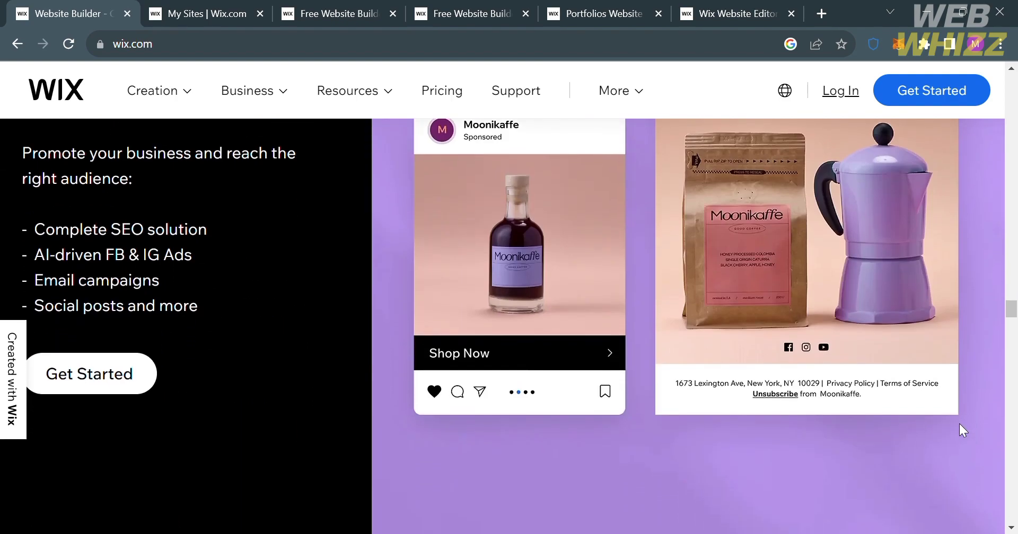
scroll(959, 424, down, 12)
scroll(959, 424, down, 12)
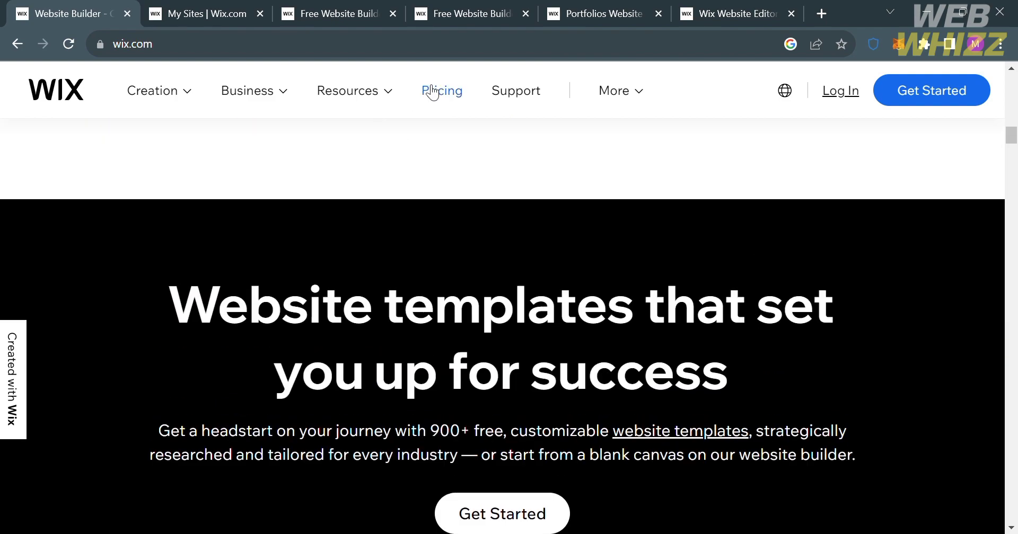
Check the Wix pricing plans, return home, then go to the My Sites dashboard.
click(451, 91)
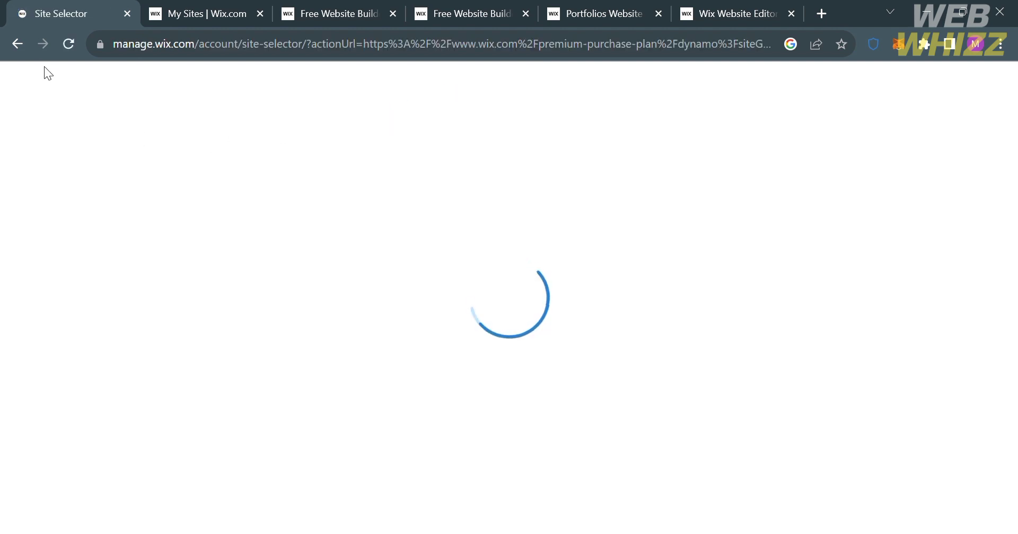
click(17, 43)
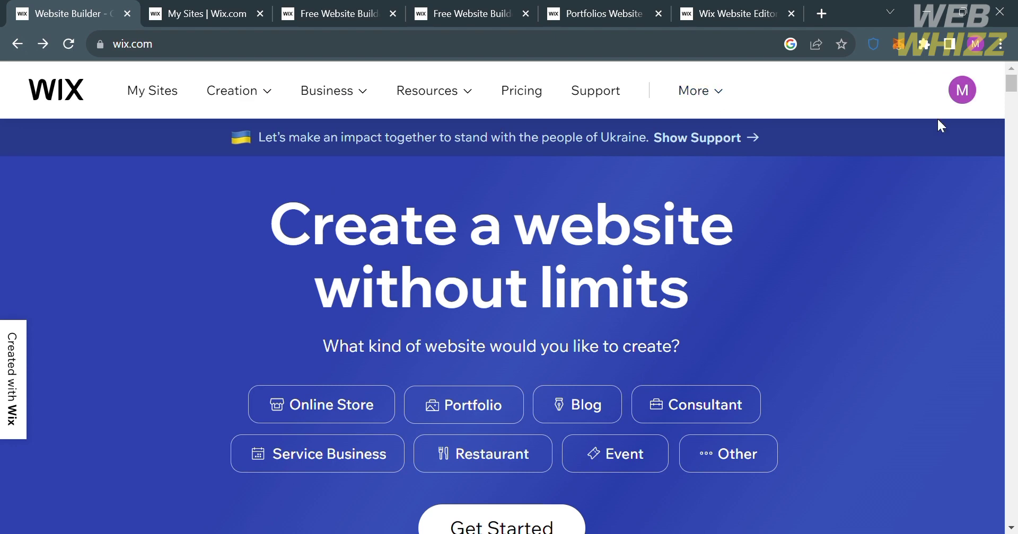
click(192, 6)
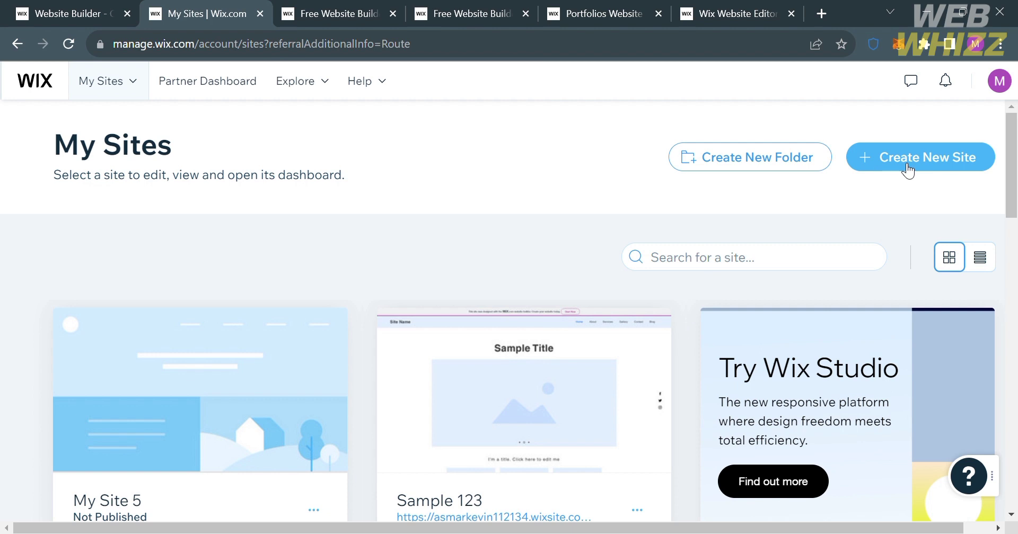
On the new-site setup page, pick Portfolio as the website type and continue.
click(331, 8)
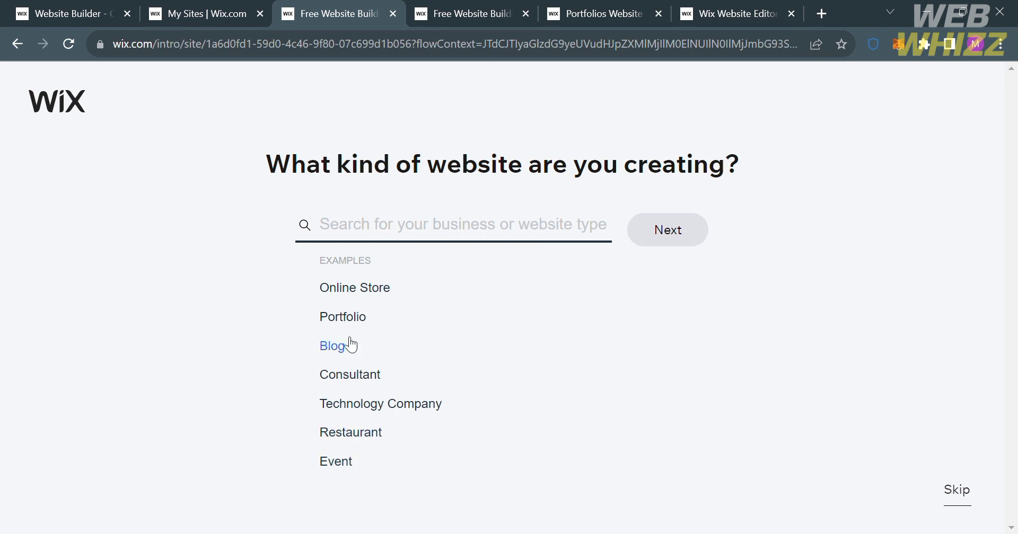
click(354, 318)
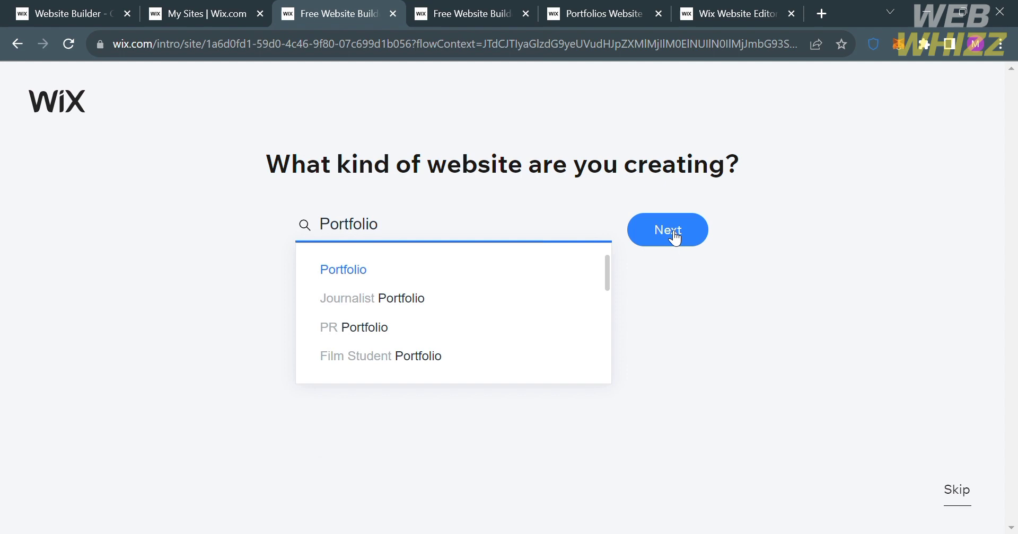
click(668, 230)
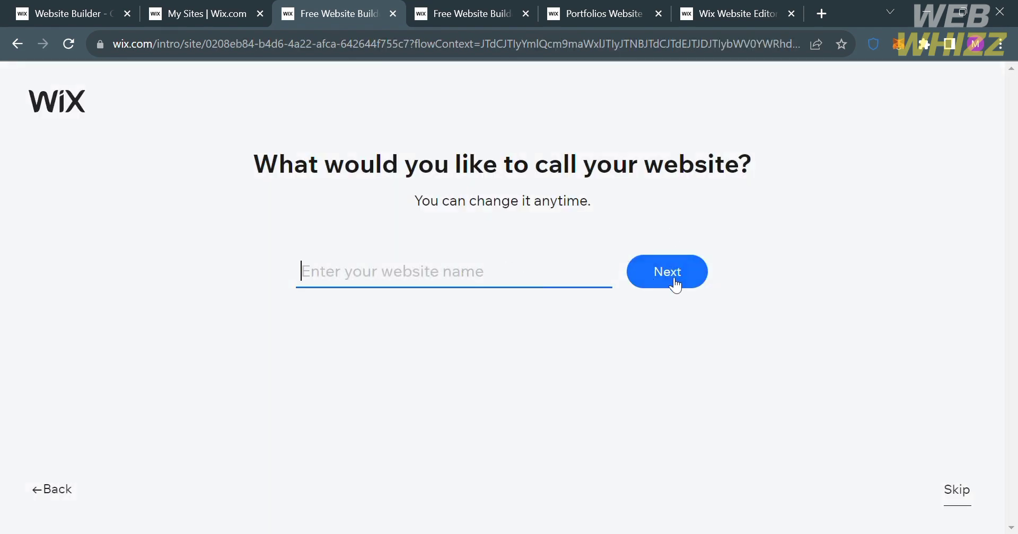
Skip both the site-name step and the add-apps step of the setup.
click(955, 504)
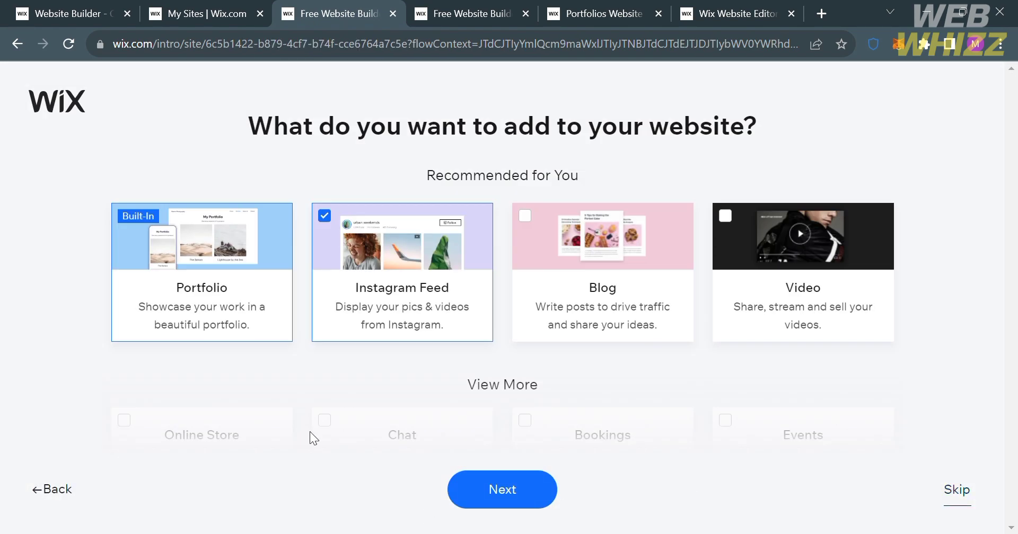
scroll(604, 334, down, 5)
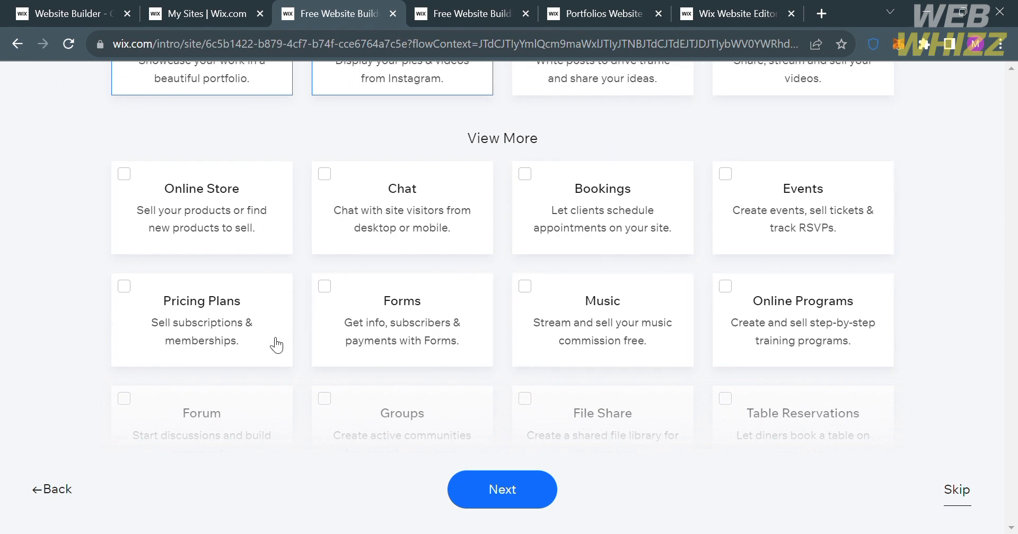
scroll(403, 313, down, 4)
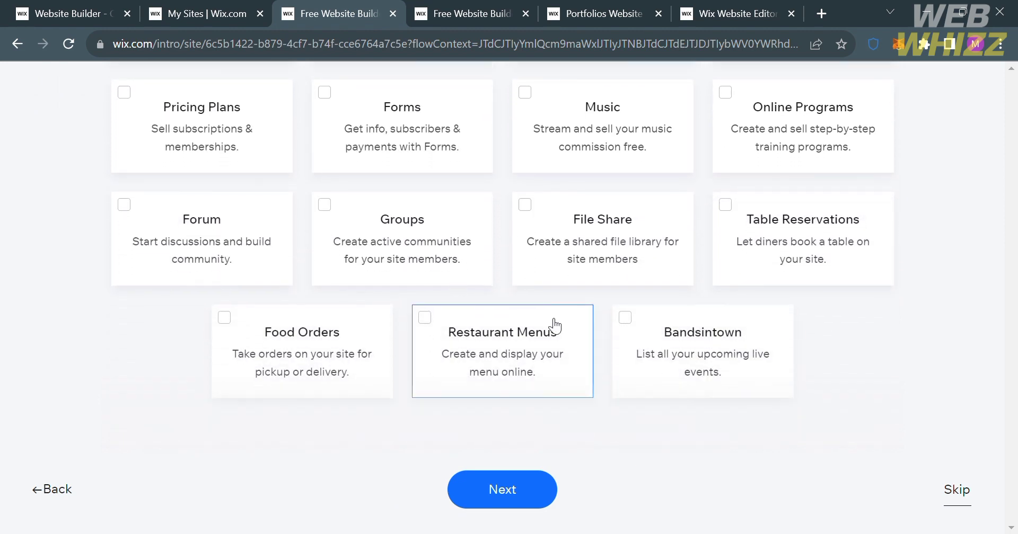
click(957, 490)
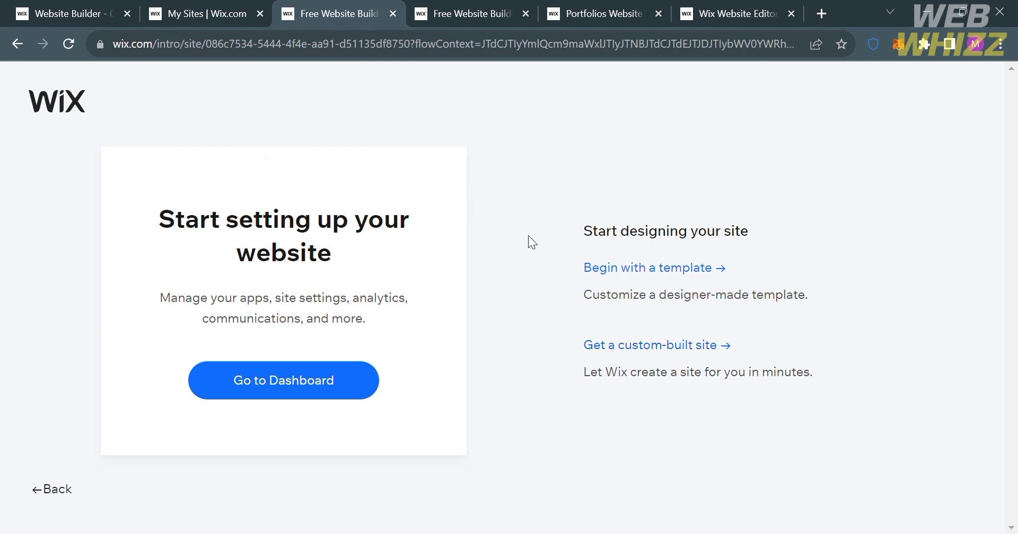
Go to the Portfolios Website Templates gallery showing Best Match templates.
click(474, 10)
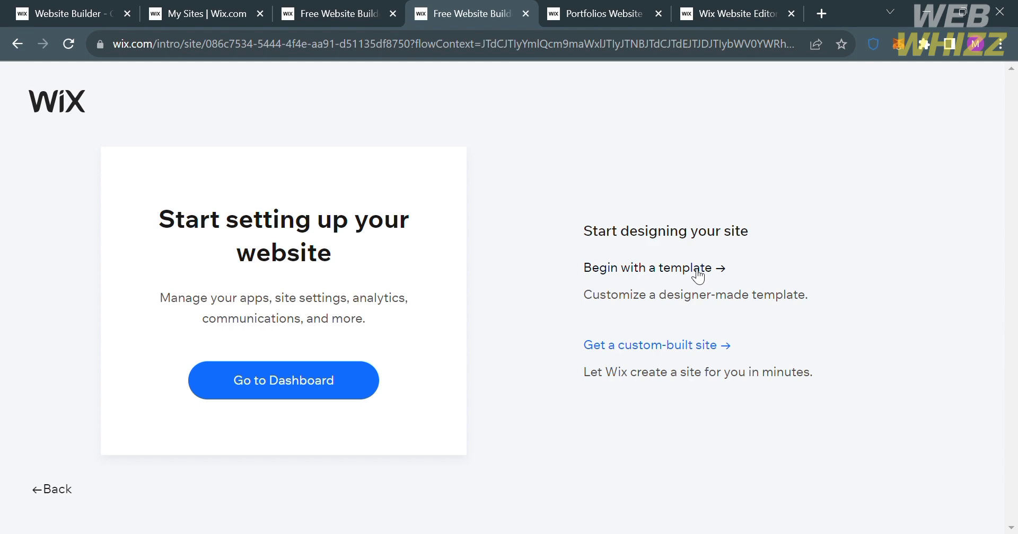
click(633, 7)
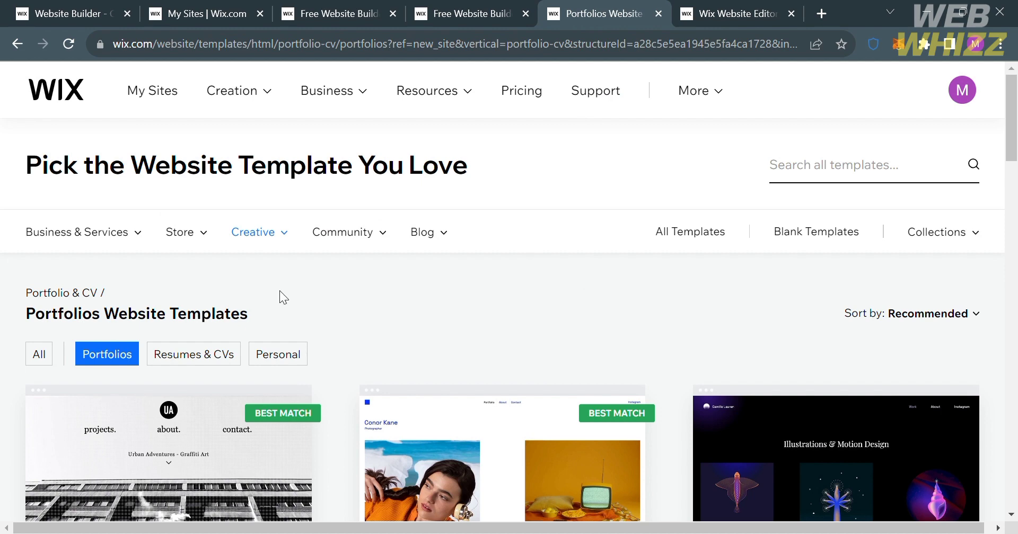
Browse the template gallery and preview the Commercial Photographer template.
scroll(246, 325, down, 5)
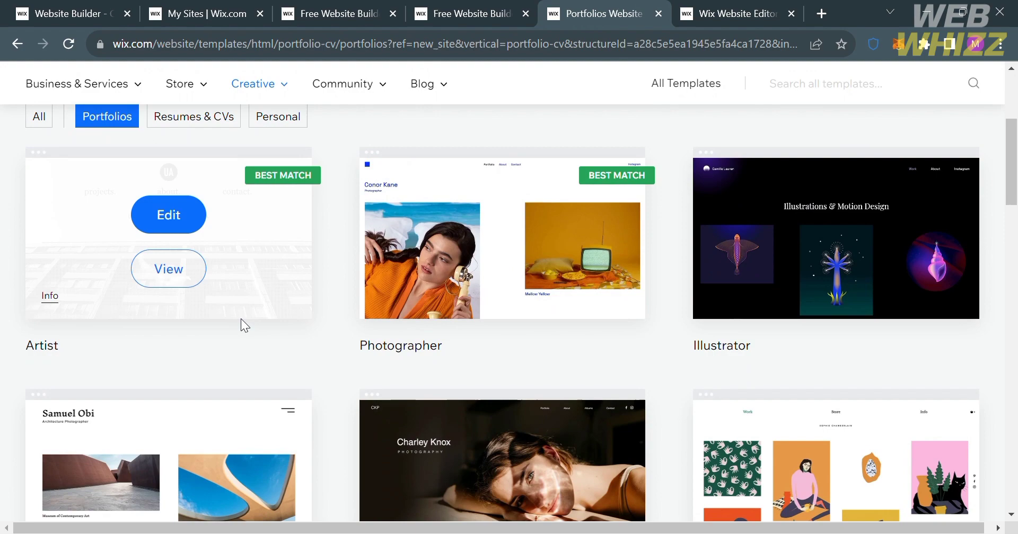
scroll(548, 381, down, 7)
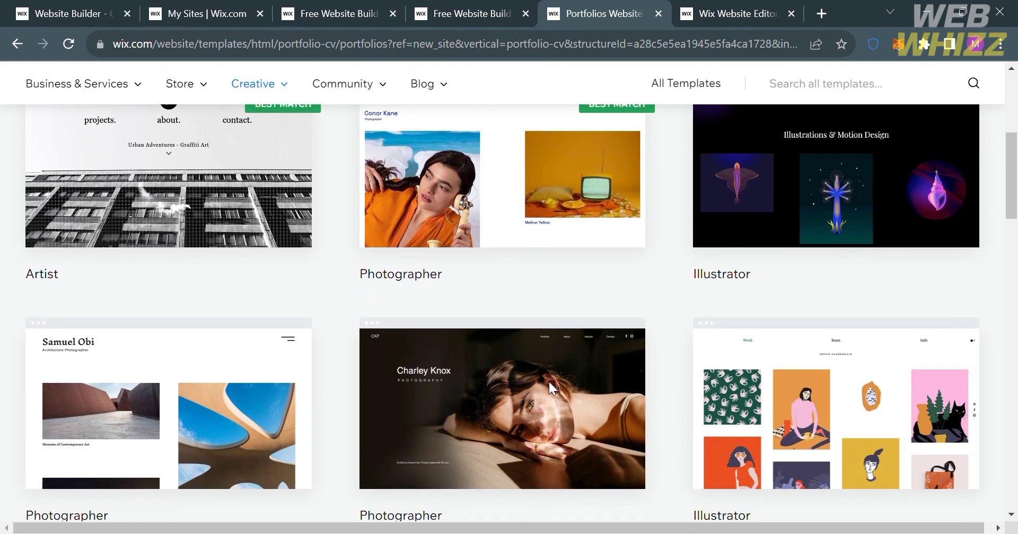
scroll(549, 382, down, 9)
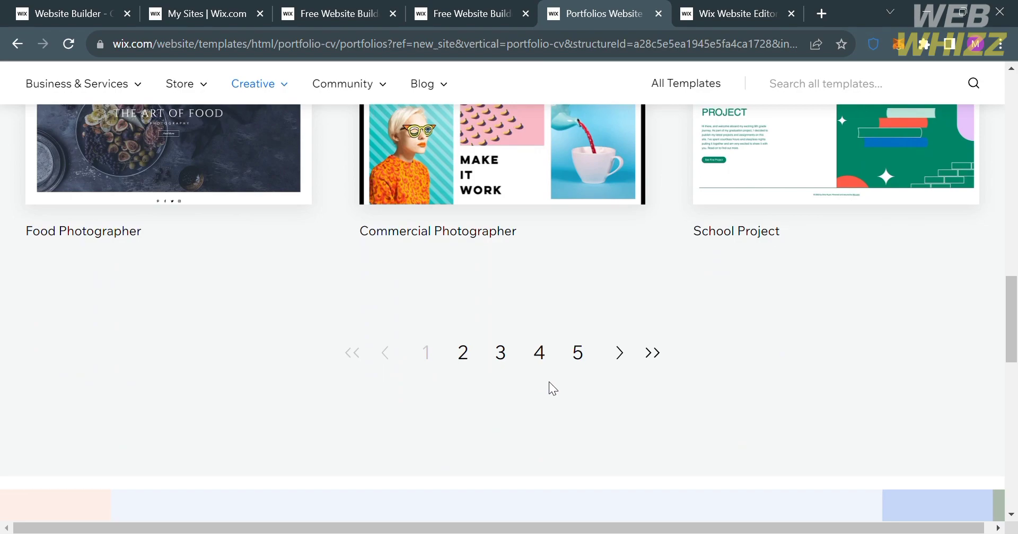
scroll(271, 316, up, 15)
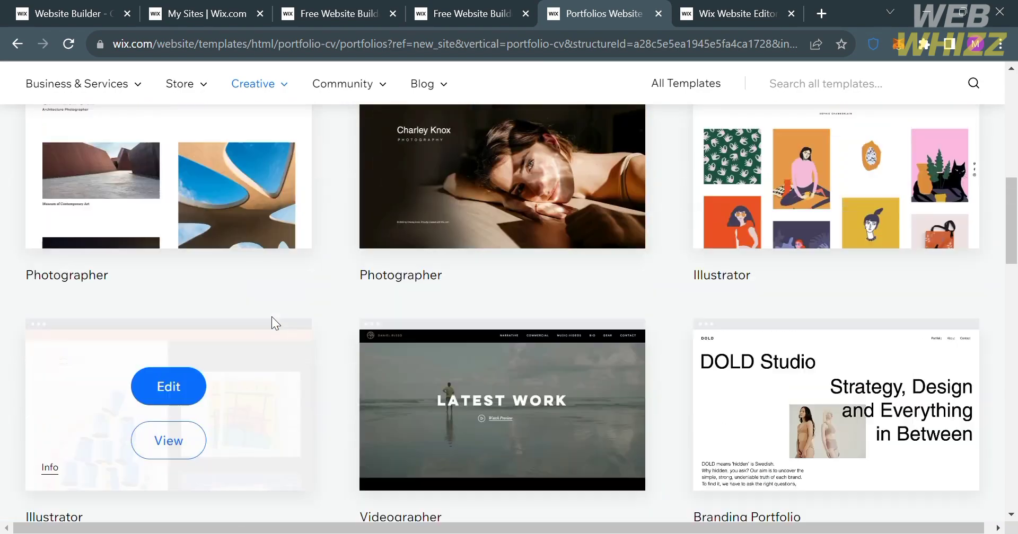
scroll(444, 341, down, 12)
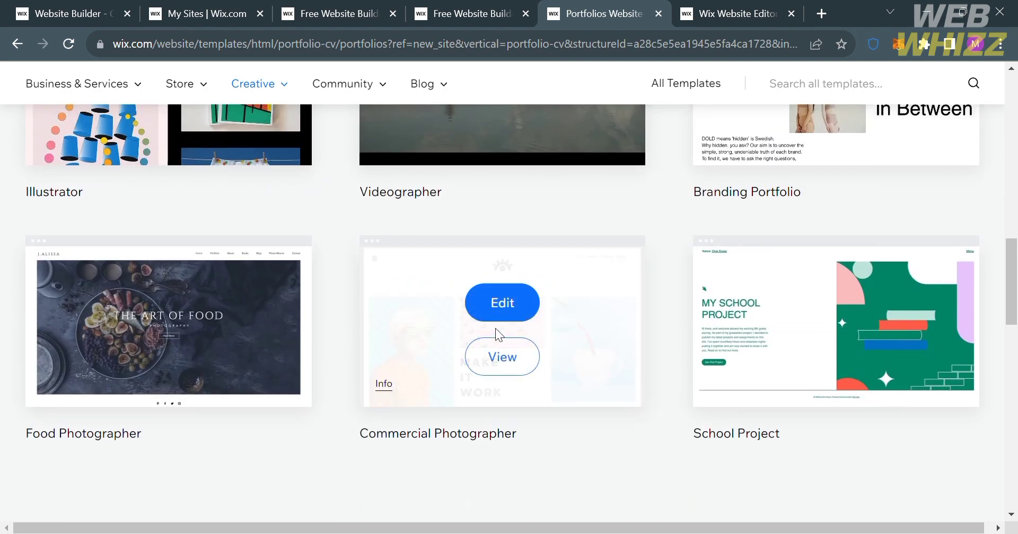
click(515, 364)
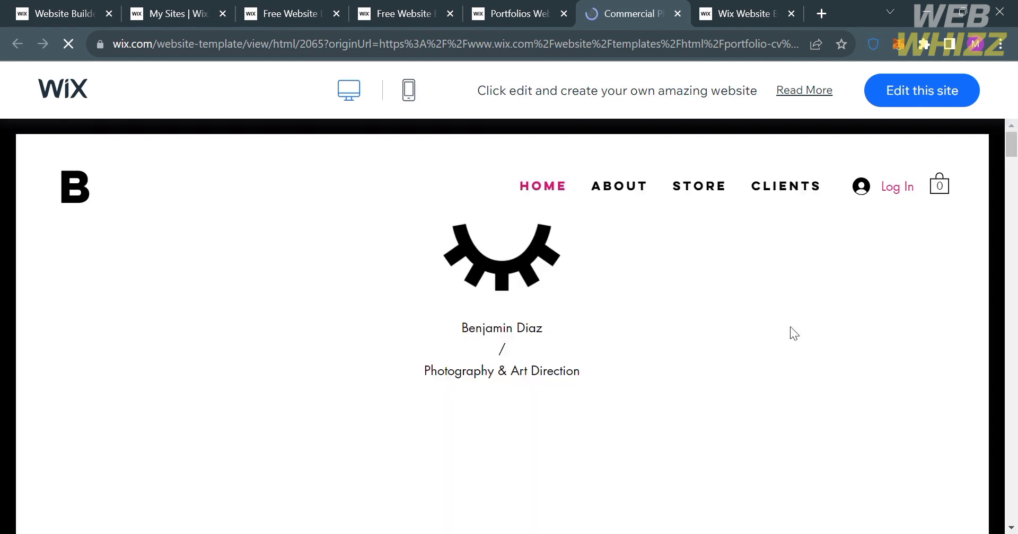
Look over the Commercial Photographer preview, then switch to it in the Wix Editor.
scroll(790, 327, down, 2)
scroll(790, 326, down, 10)
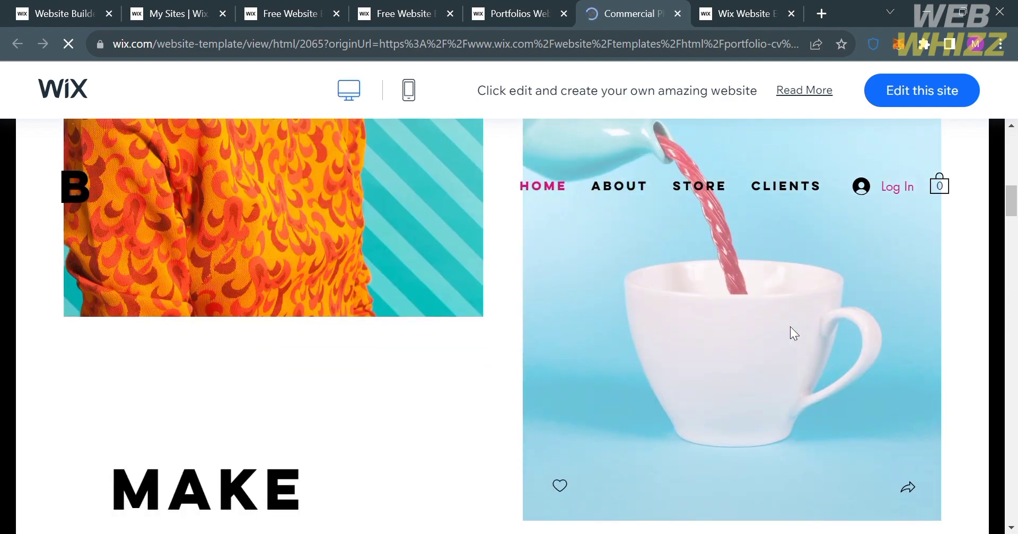
scroll(790, 327, down, 20)
scroll(796, 334, up, 20)
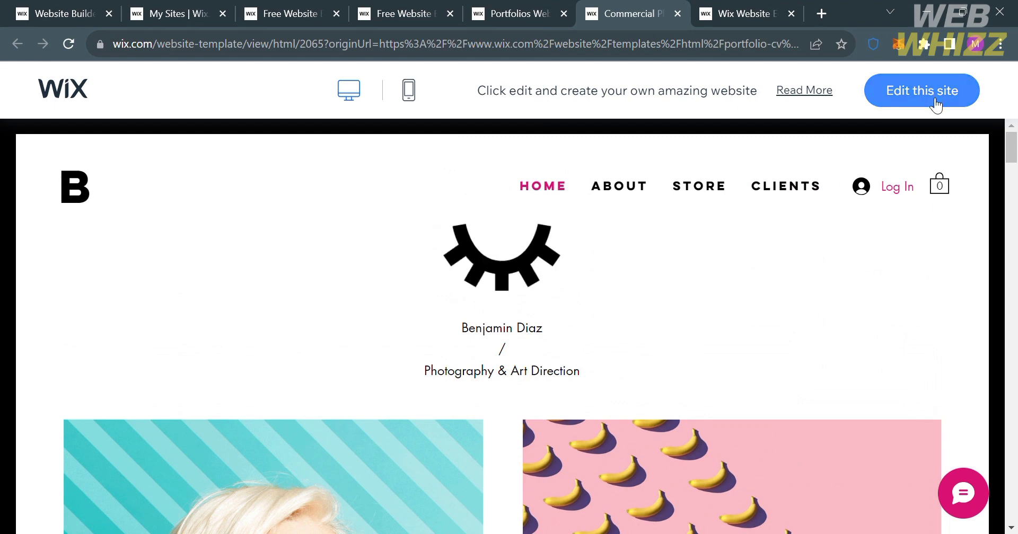
click(749, 7)
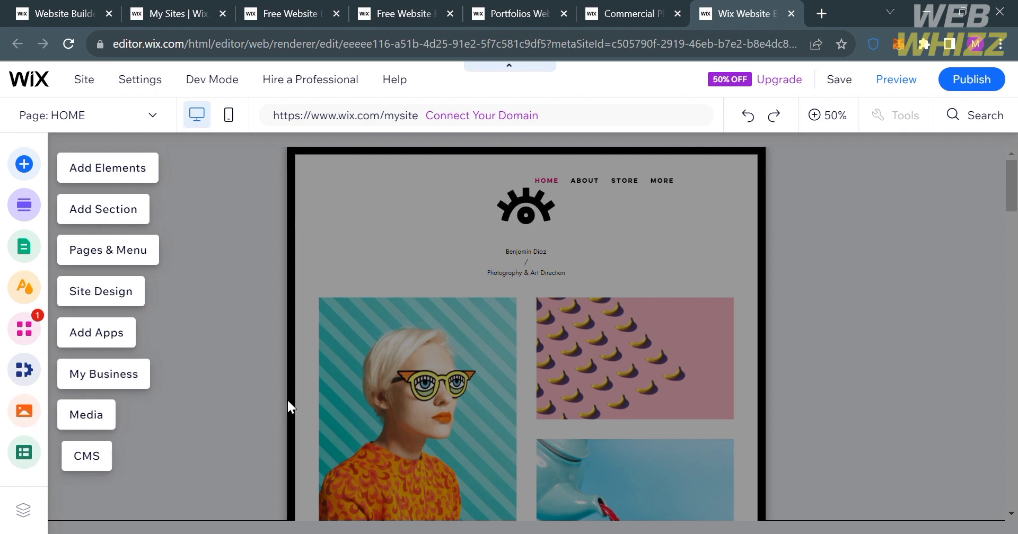
Dismiss the sidebar overlay and show the Page: HOME dropdown of site pages.
click(825, 402)
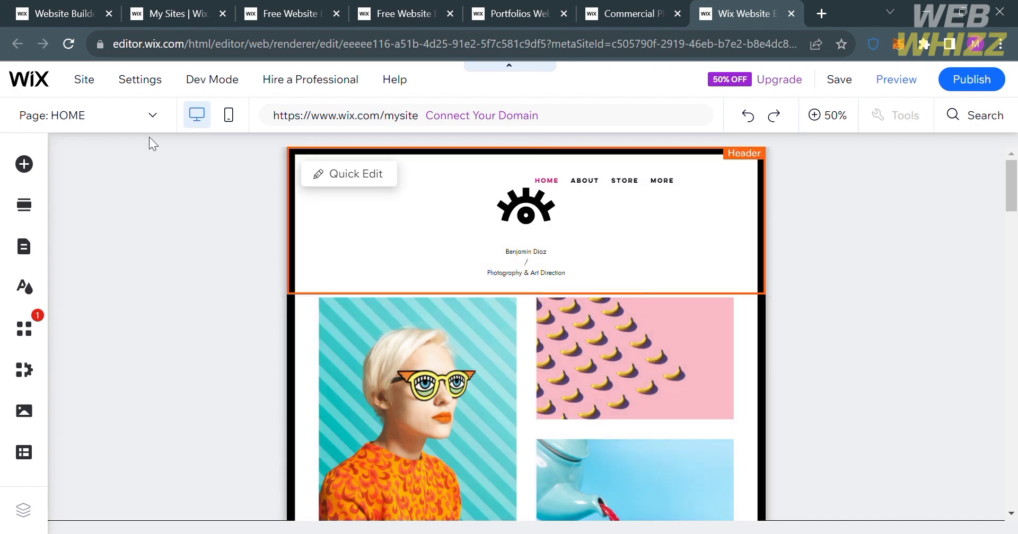
click(146, 117)
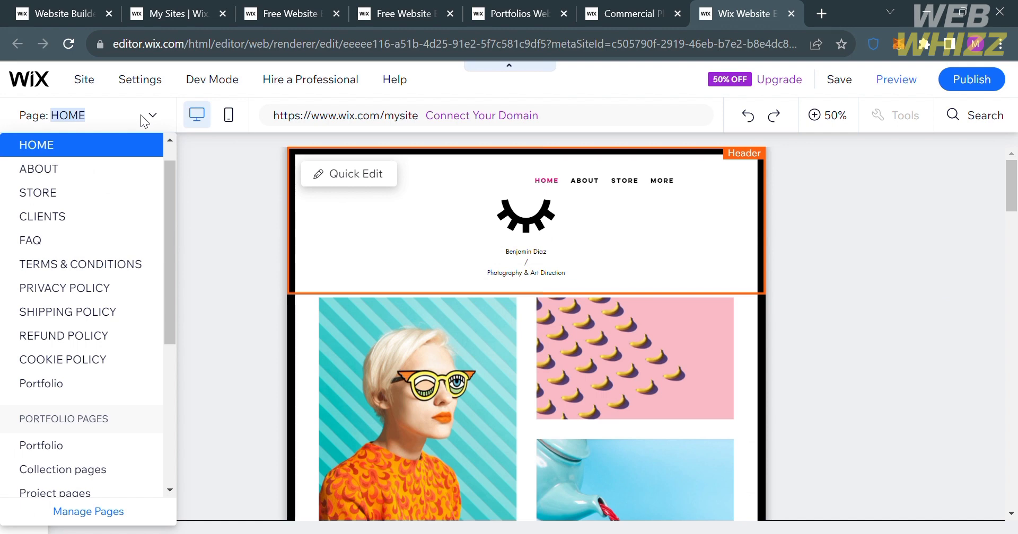
Switch to the ABOUT page, then reopen and close the page list.
click(116, 167)
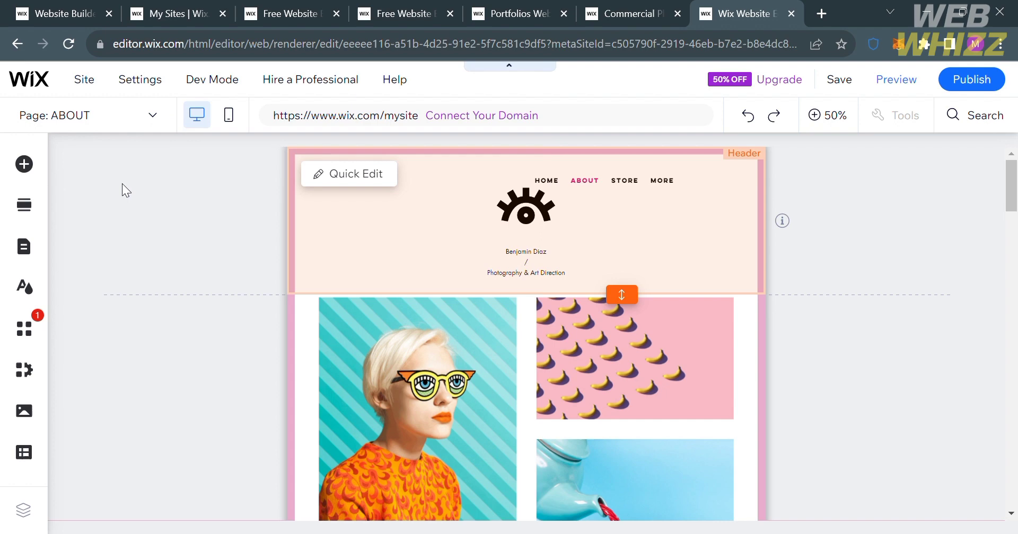
click(140, 123)
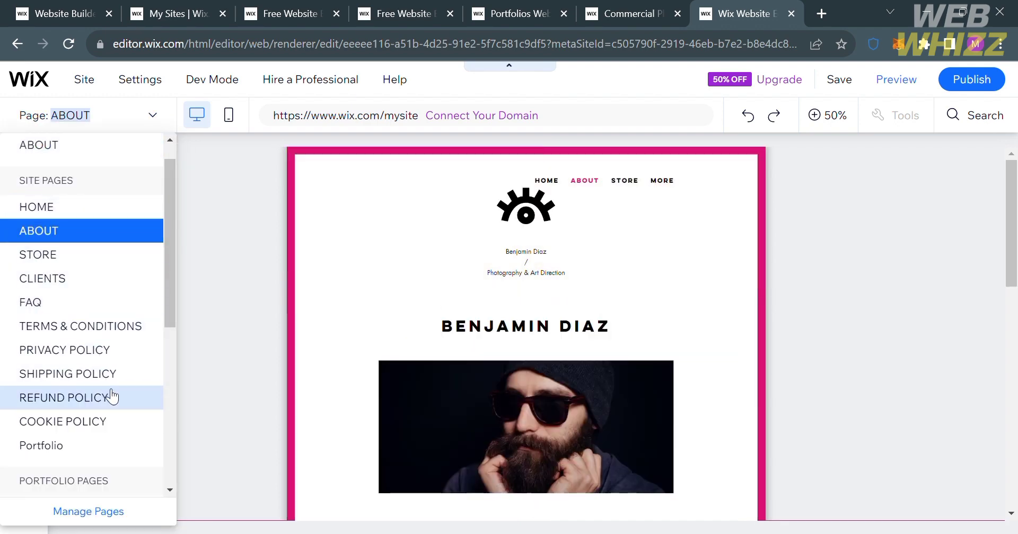
click(108, 222)
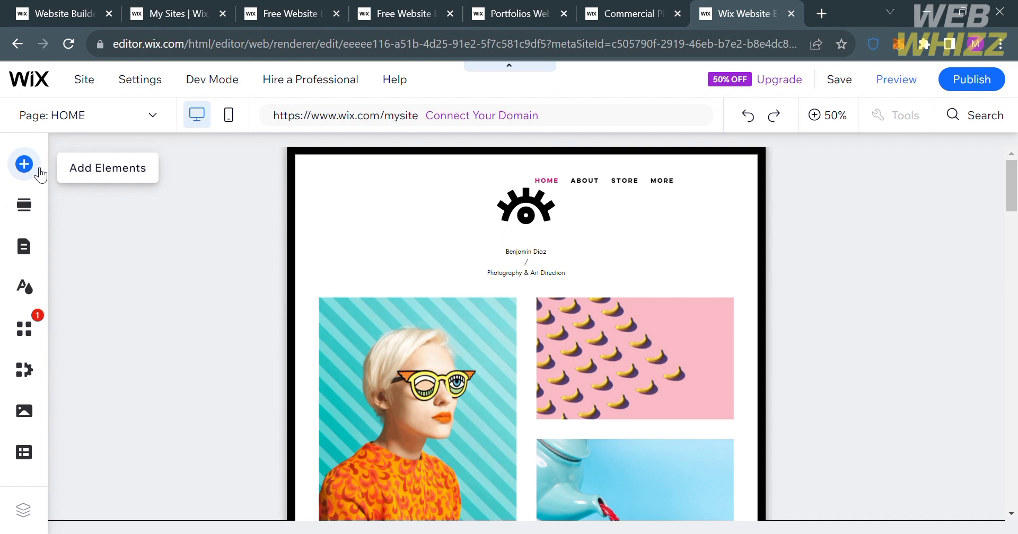
Open Add Elements and browse its element categories, including the Text options.
click(39, 170)
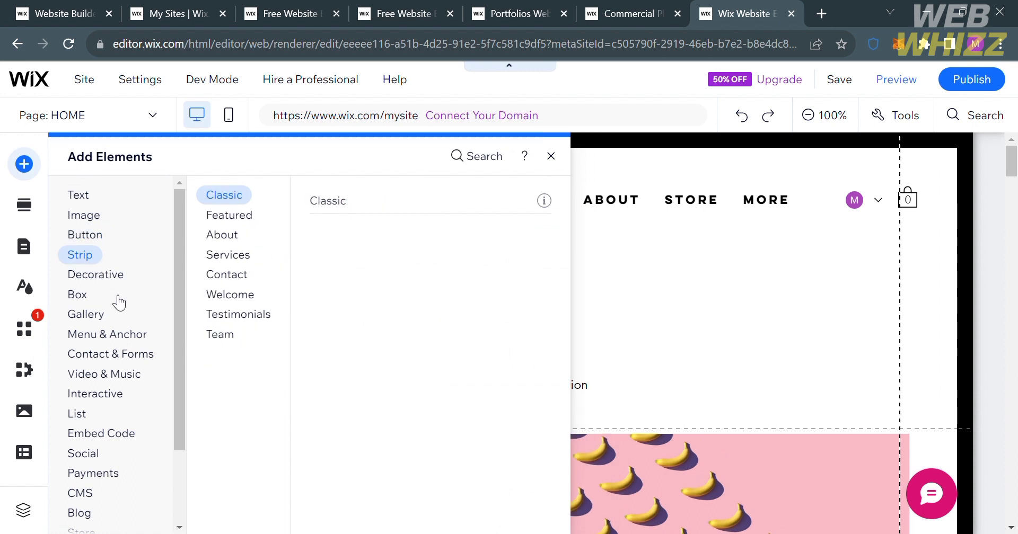
scroll(119, 303, down, 2)
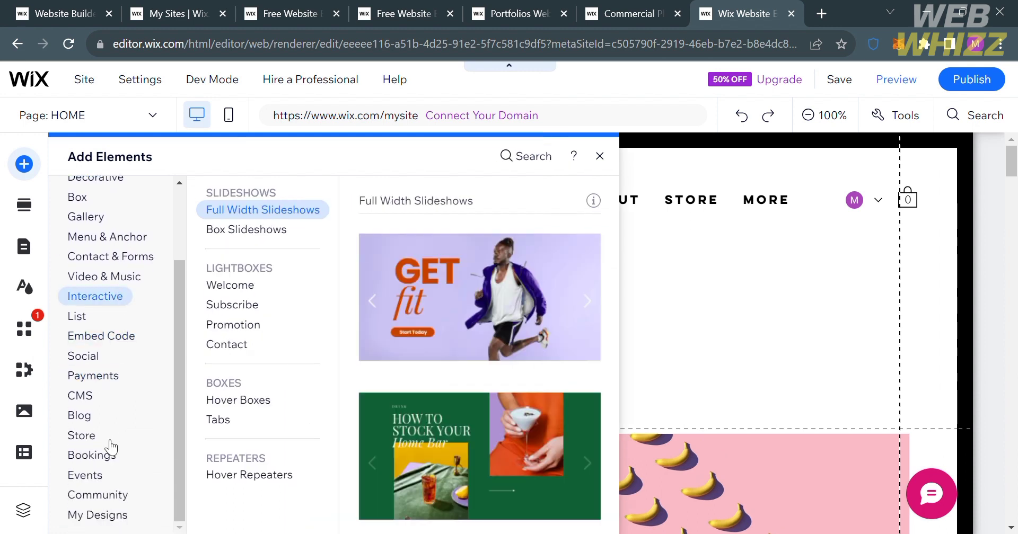
mouse_move(97, 238)
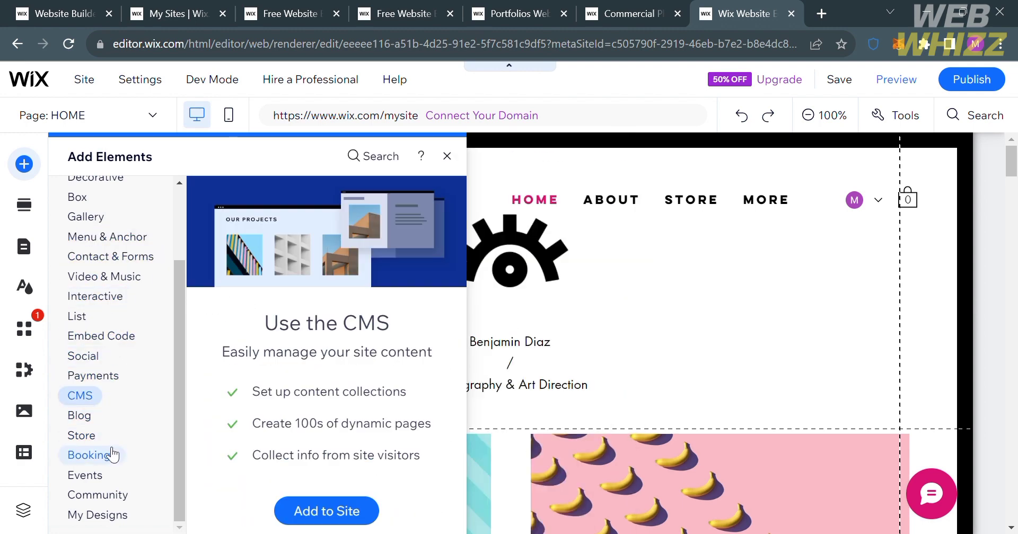
mouse_move(119, 494)
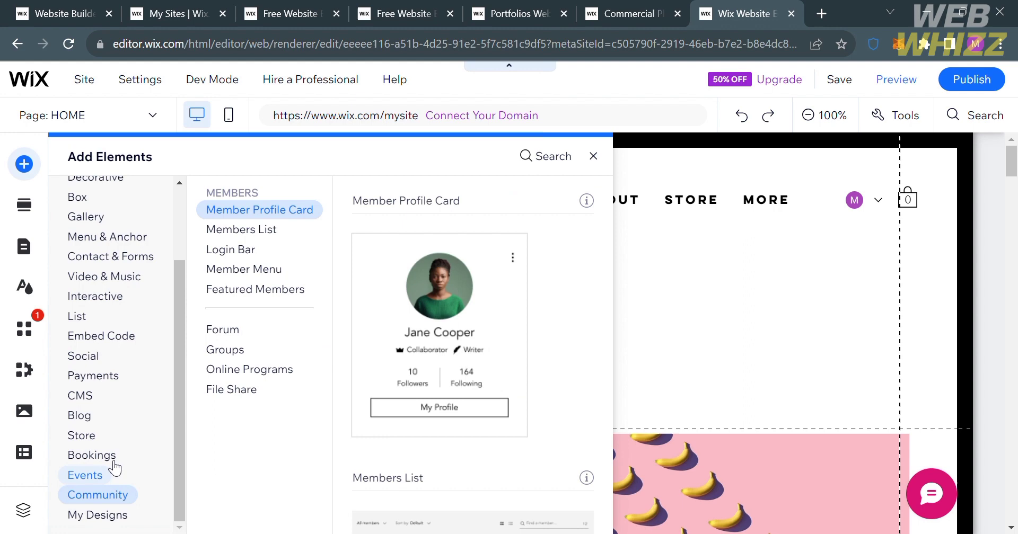
mouse_move(105, 386)
mouse_move(105, 365)
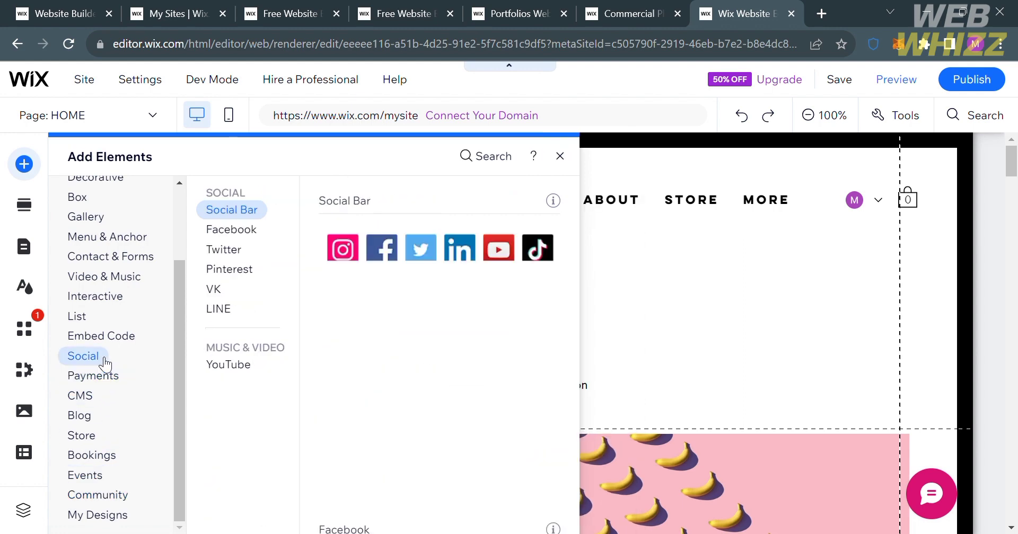
mouse_move(106, 345)
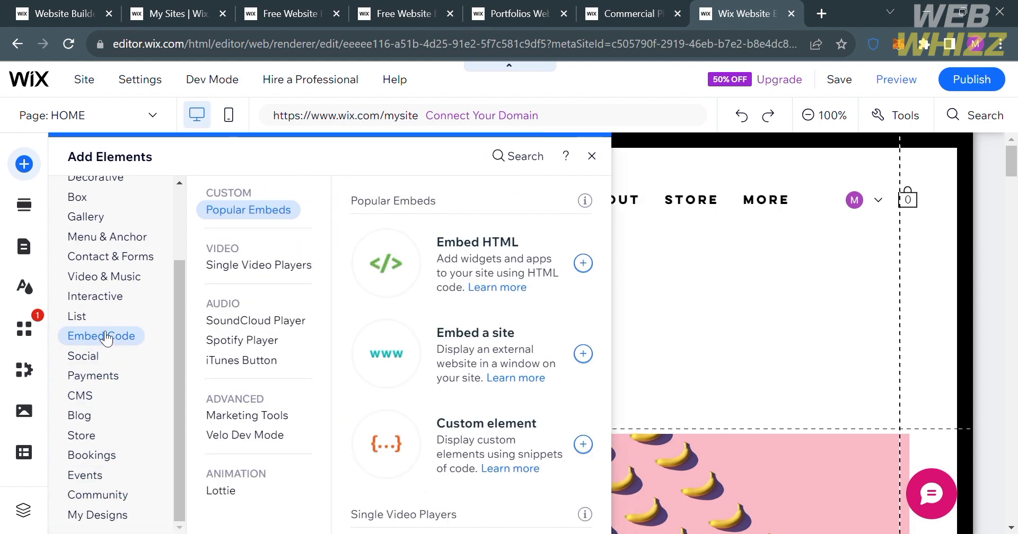
scroll(105, 316, up, 2)
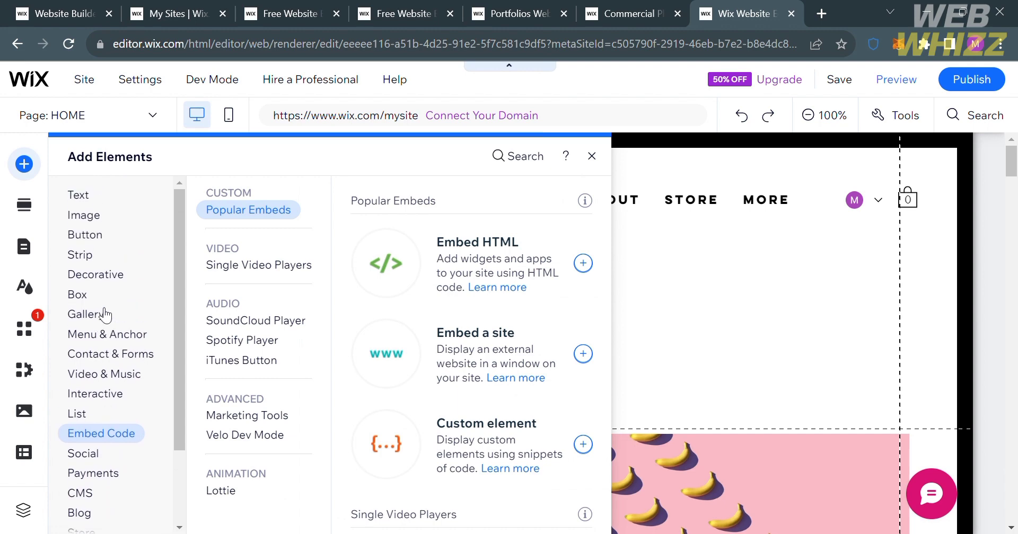
mouse_move(105, 314)
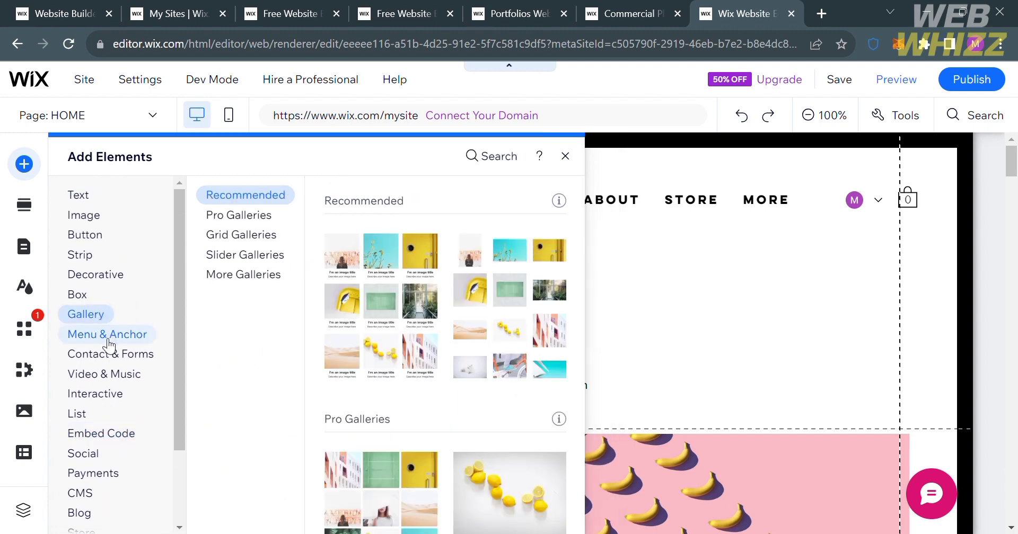
scroll(107, 342, down, 2)
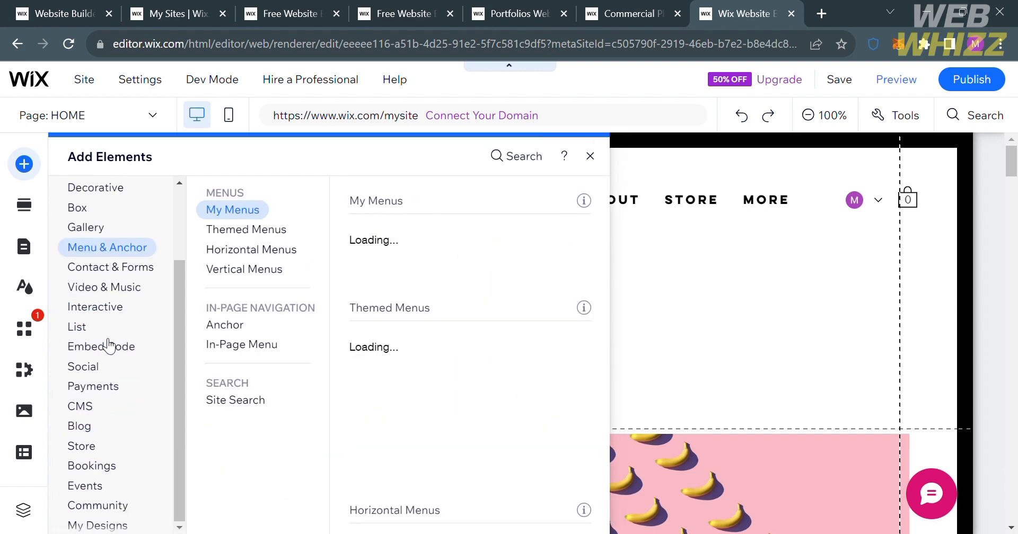
Try the editor-wide search at the top of the Add Elements panel.
click(526, 158)
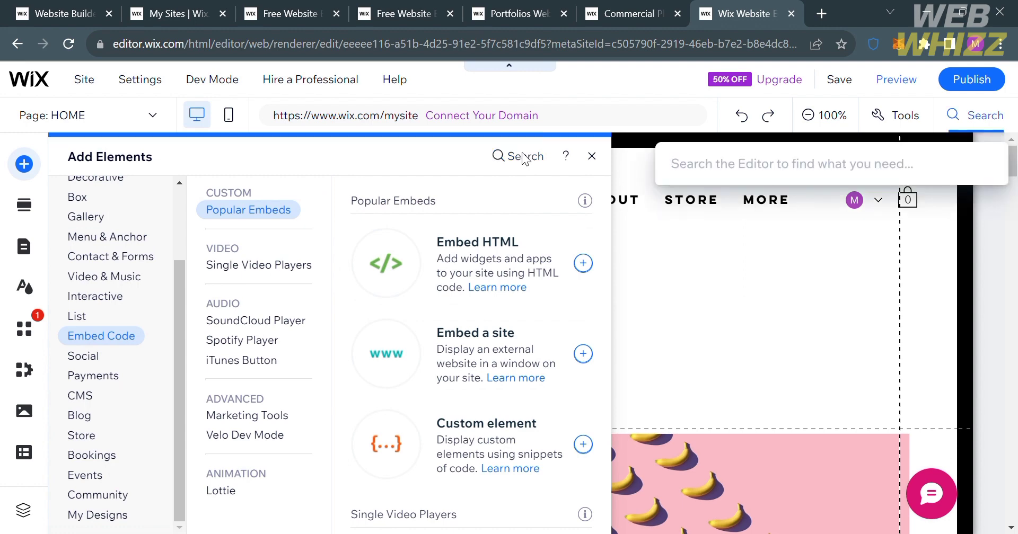
scroll(90, 221, up, 3)
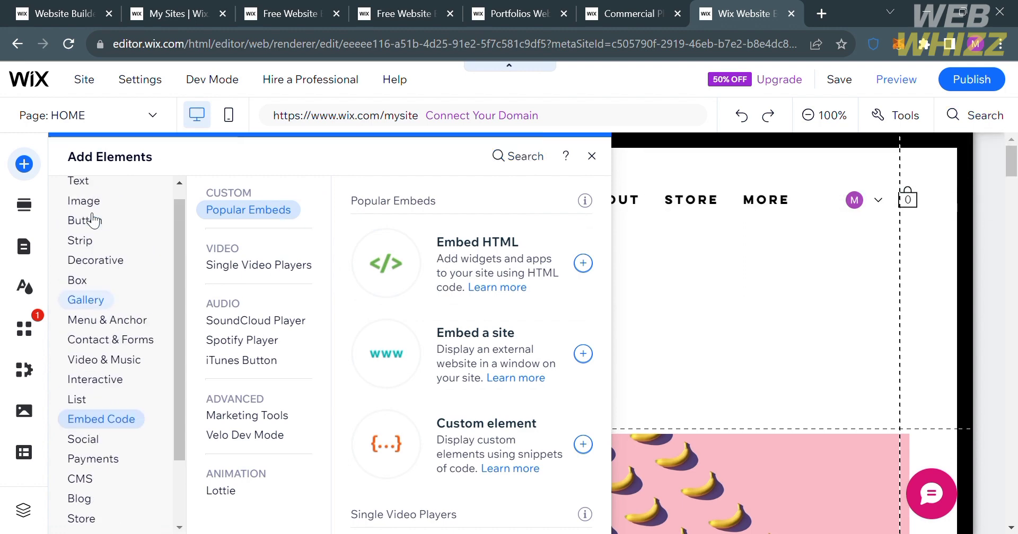
mouse_move(85, 186)
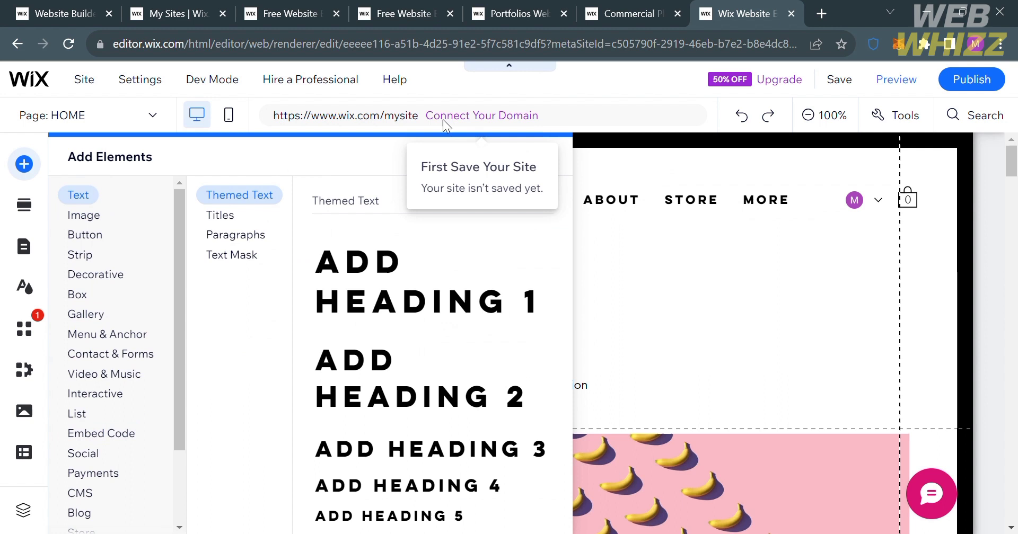
Search the editor for 'Content Manager', review results like CMS Collections, then clear it.
click(464, 158)
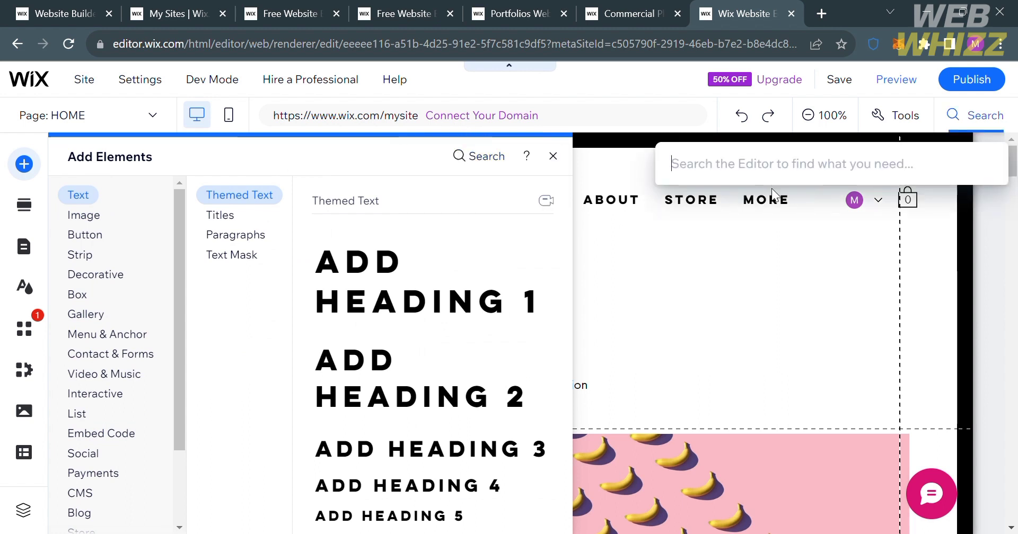
text(Content)
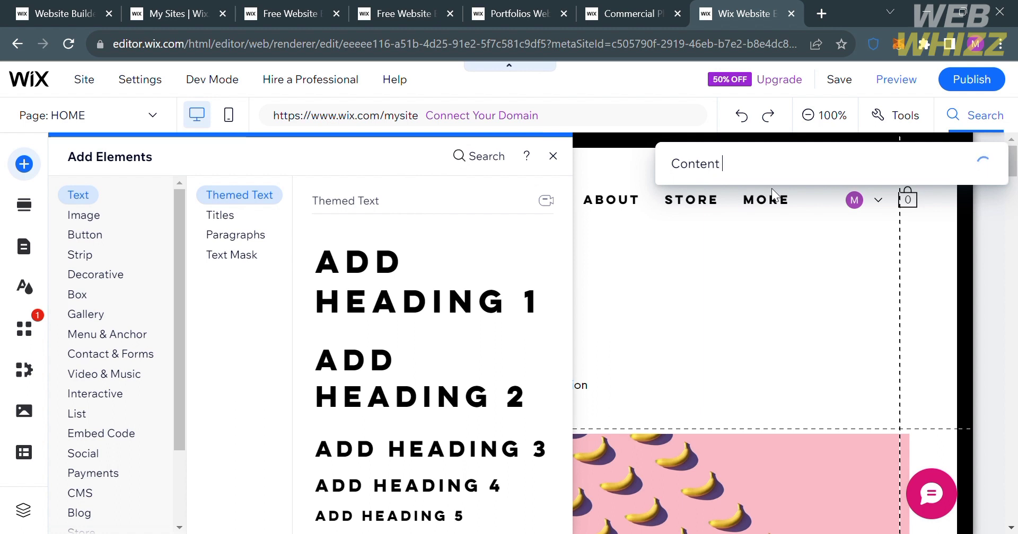
text( Manager)
key(ctrl+a)
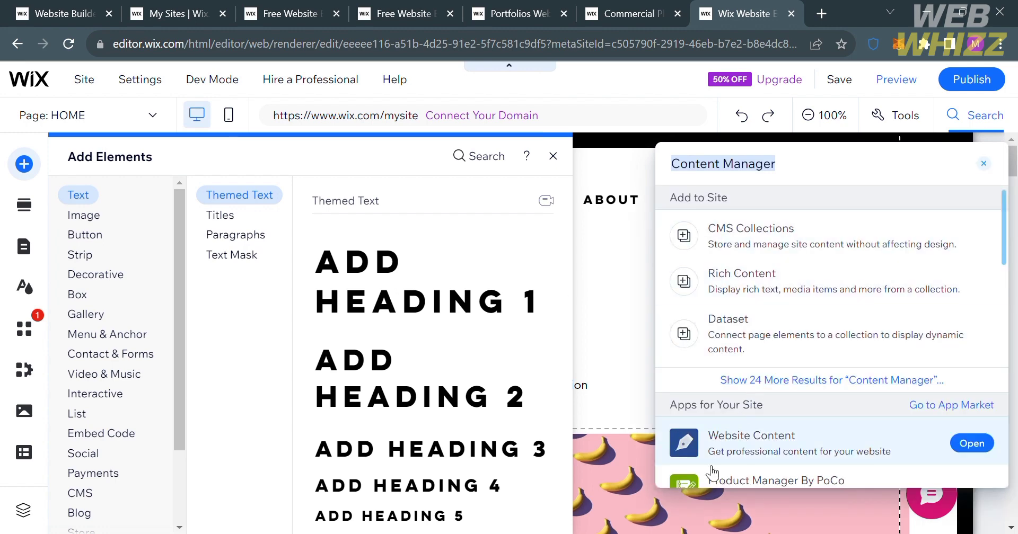
scroll(868, 392, down, 3)
scroll(870, 391, up, 10)
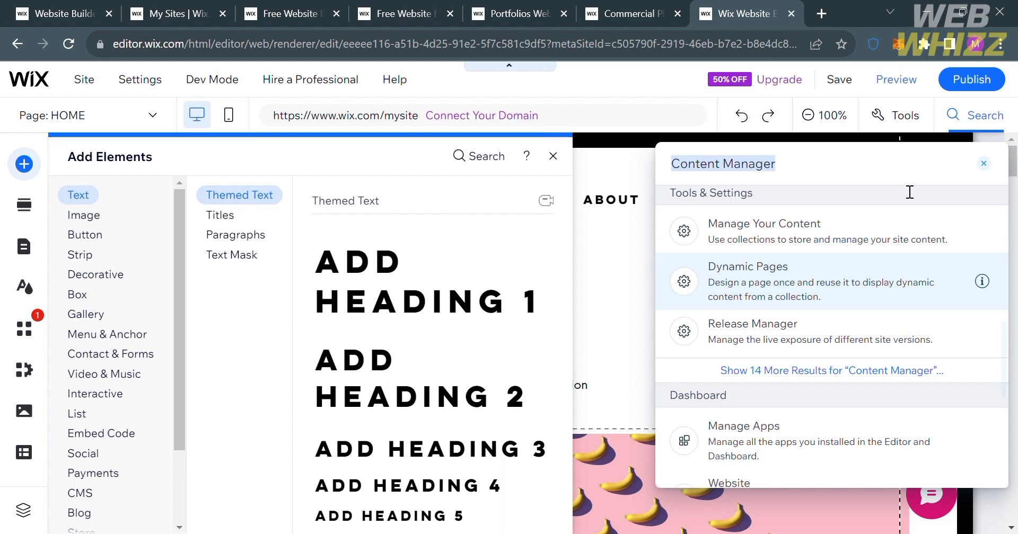
click(984, 164)
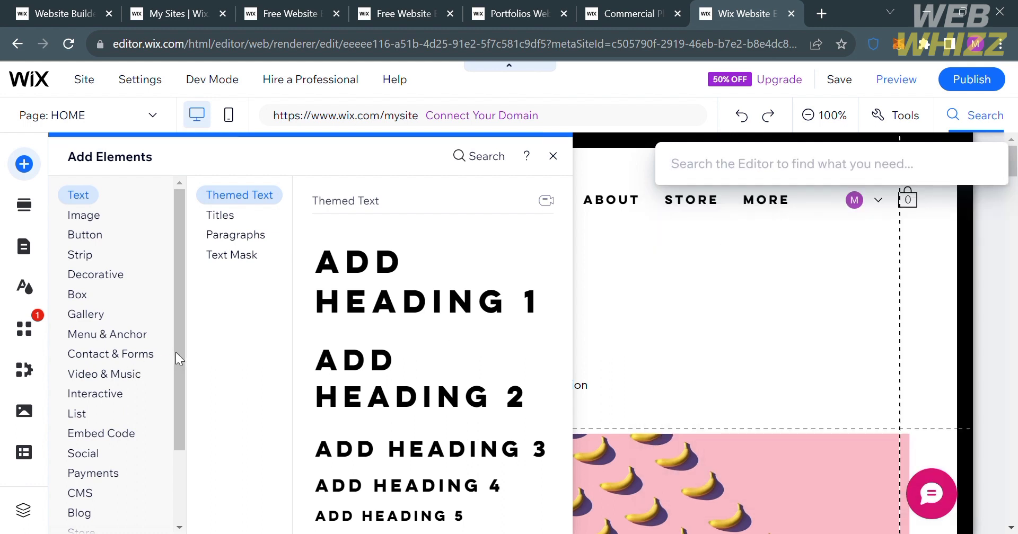
Scroll the Add Elements categories to CMS, showing the 'Use the CMS' offer.
click(179, 413)
drag(179, 413, 181, 509)
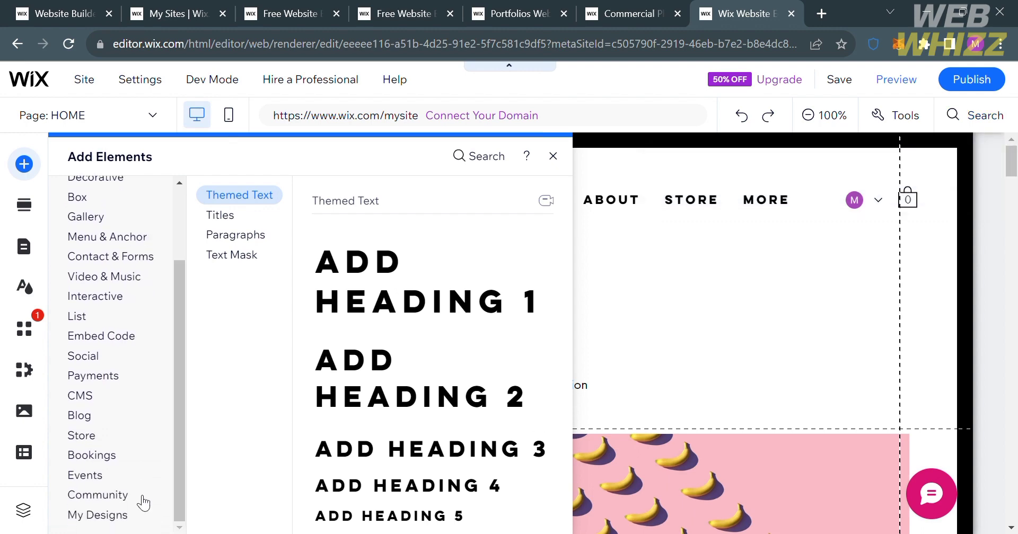
mouse_move(80, 438)
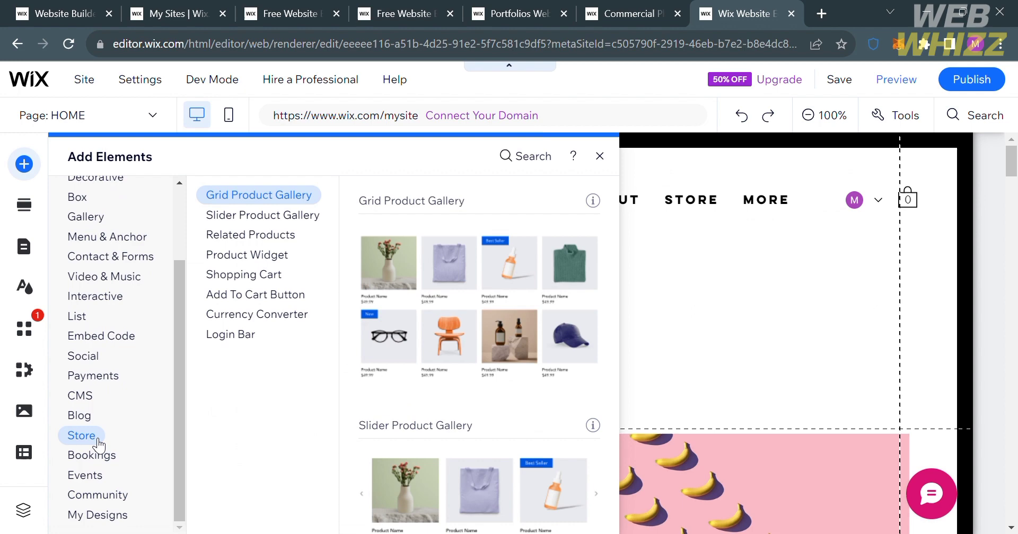
mouse_move(97, 478)
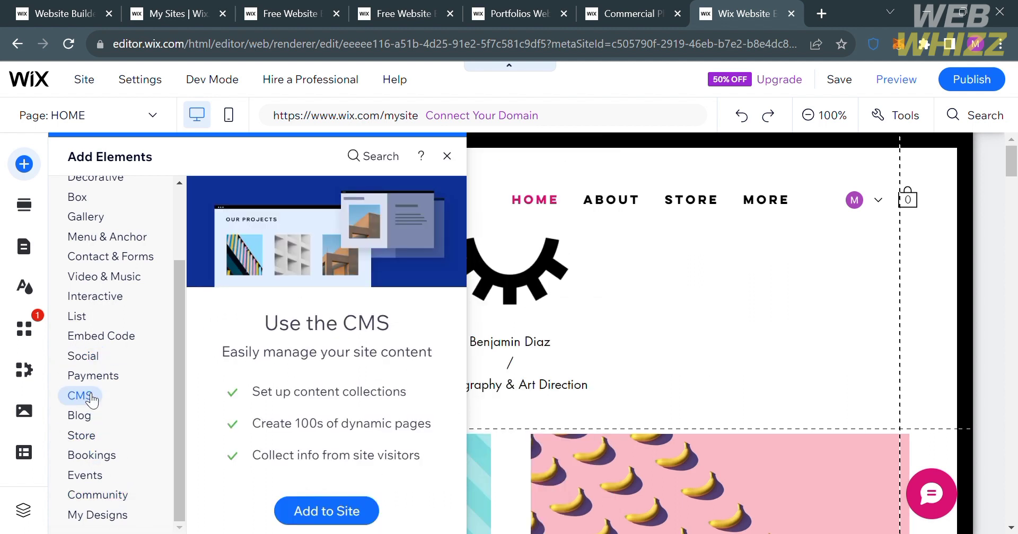
Add the CMS and pick the Portfolio preset, creating a collection of 6 placeholder items.
click(312, 511)
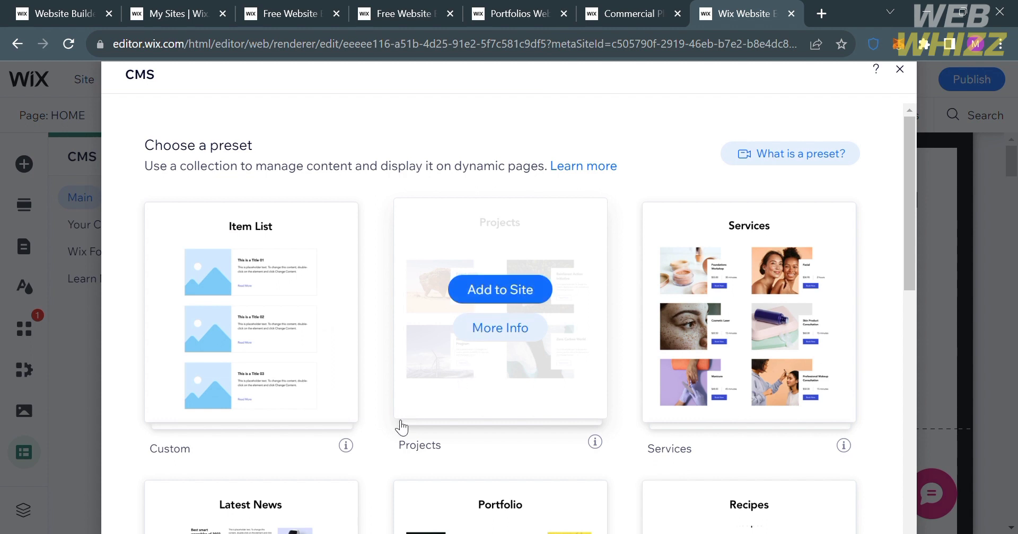
mouse_move(293, 277)
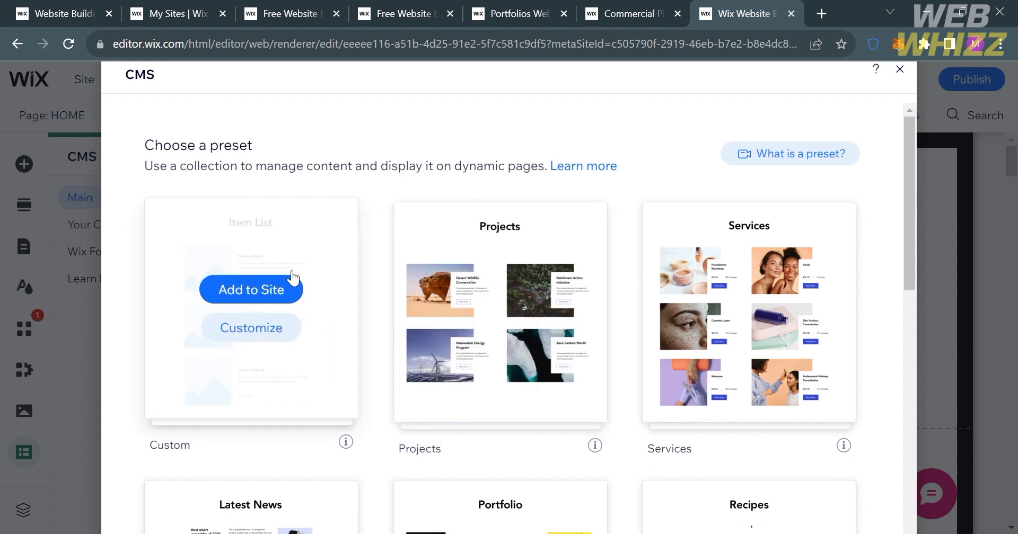
mouse_move(693, 345)
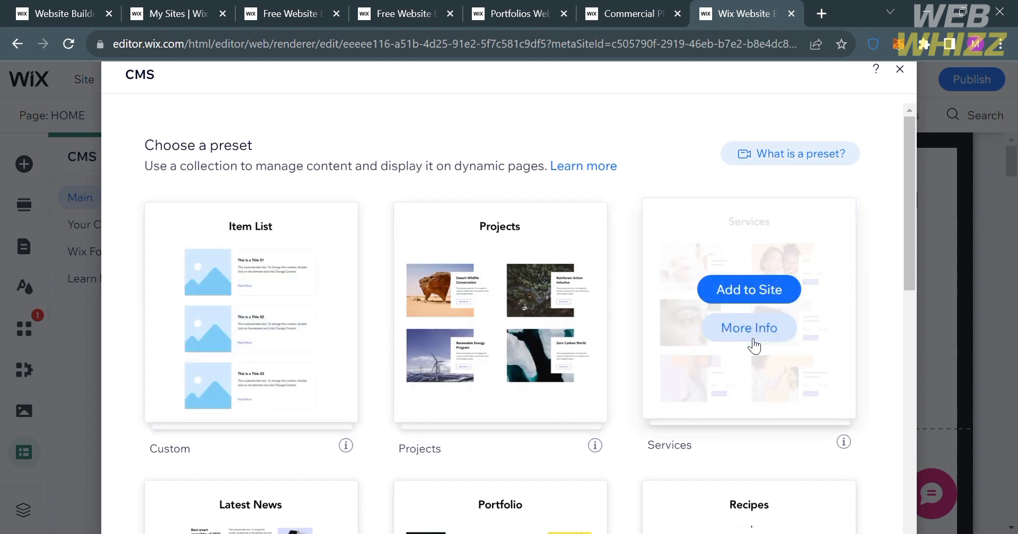
scroll(782, 457, down, 6)
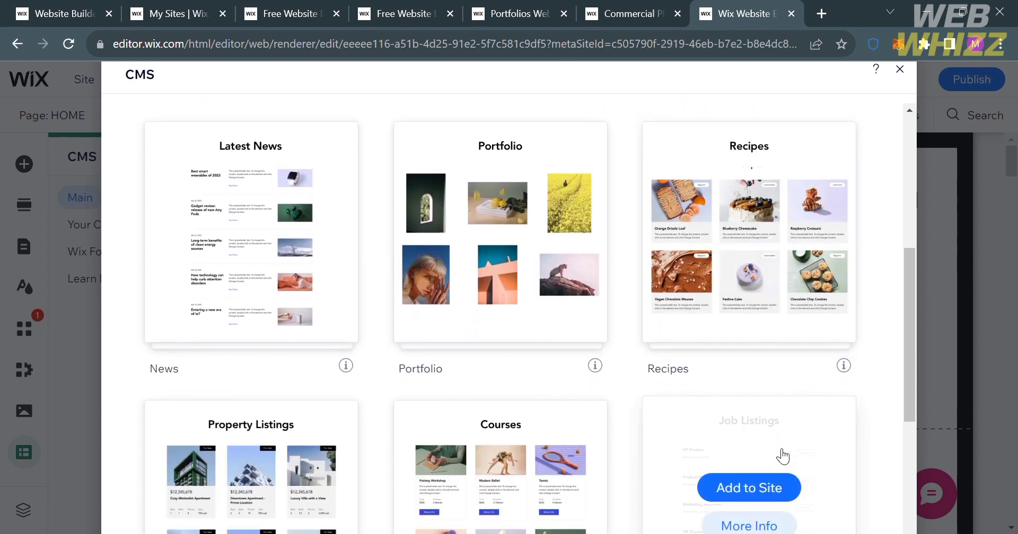
scroll(779, 454, down, 4)
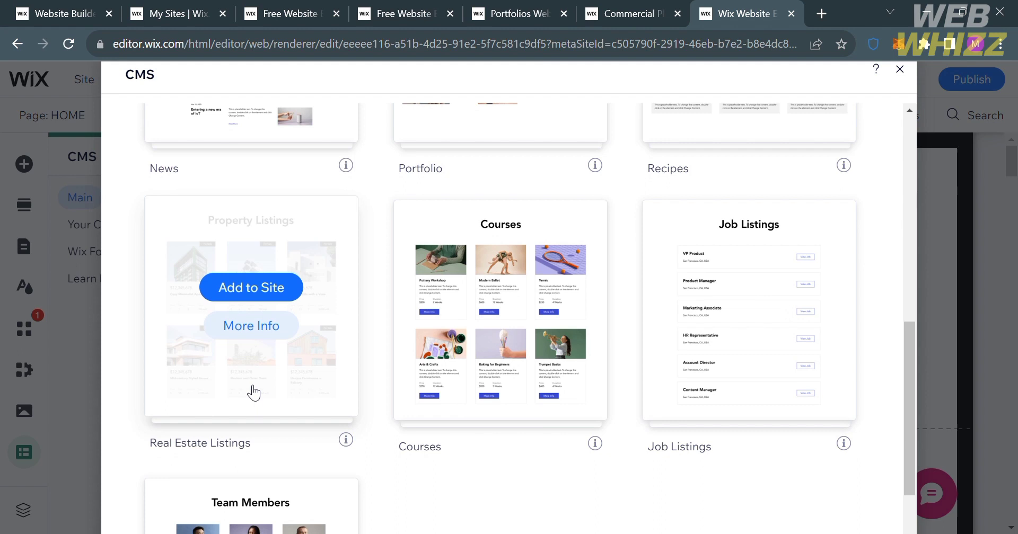
scroll(555, 509, up, 2)
scroll(554, 509, up, 1)
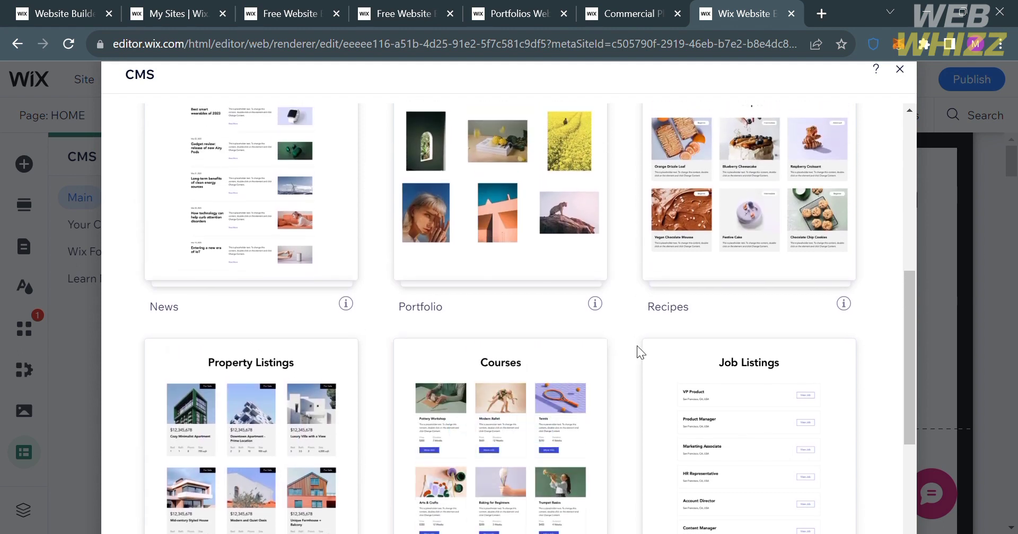
scroll(520, 217, up, 1)
scroll(519, 217, up, 1)
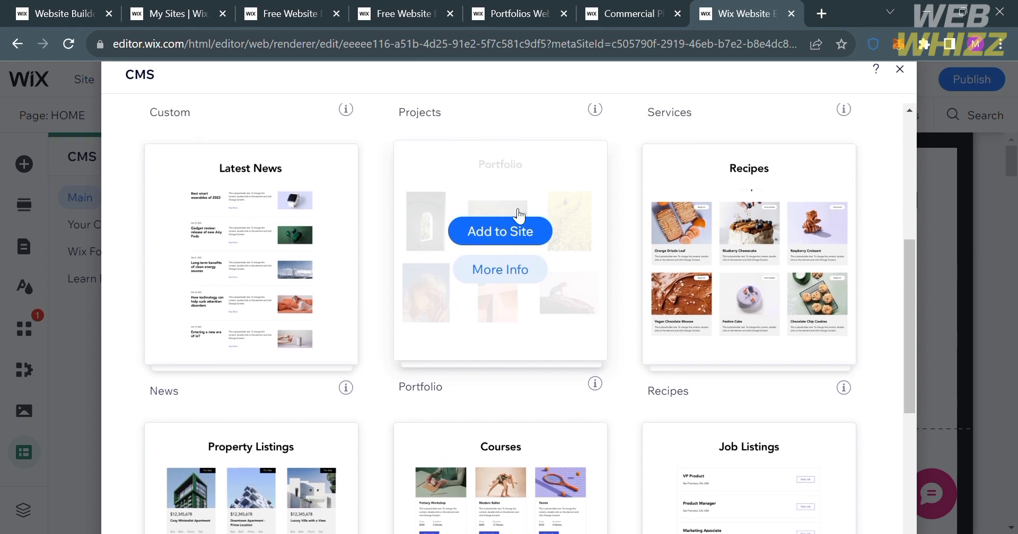
click(521, 234)
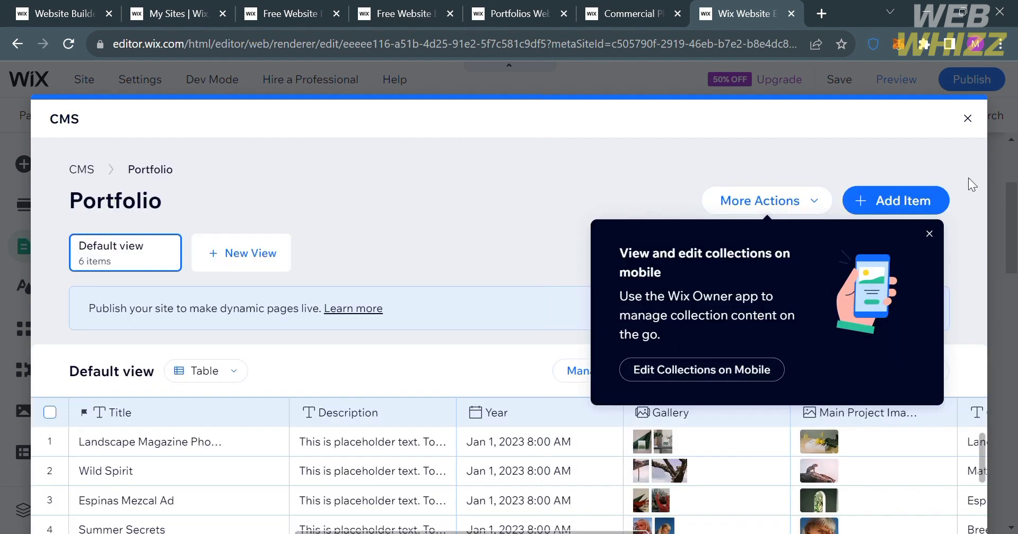
Dismiss the mobile-editing tip and scroll through the 6 Portfolio placeholder items.
click(929, 235)
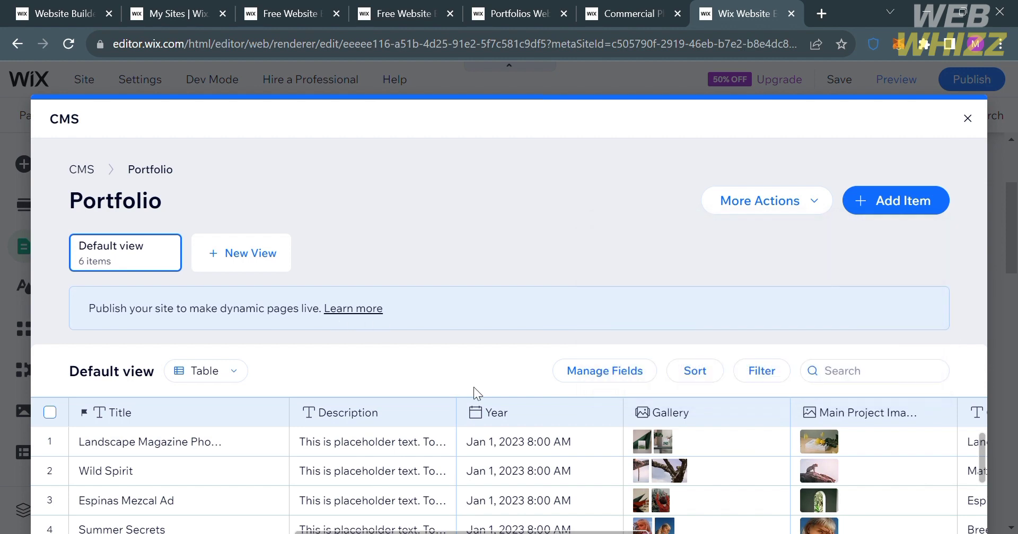
scroll(549, 425, down, 1)
scroll(550, 422, down, 1)
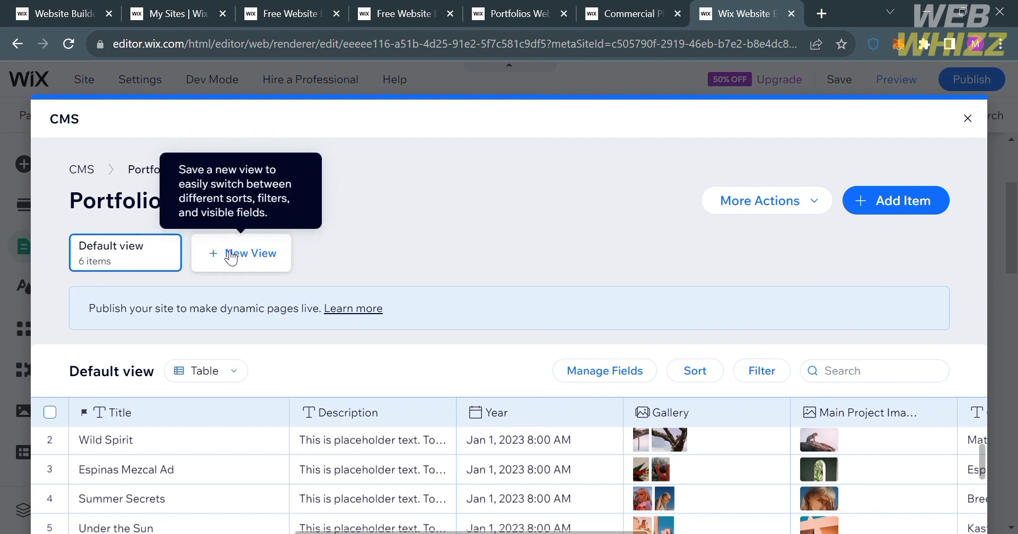
Create a 'Sample View' of the Portfolio collection with a List layout.
click(232, 256)
text(Sample View)
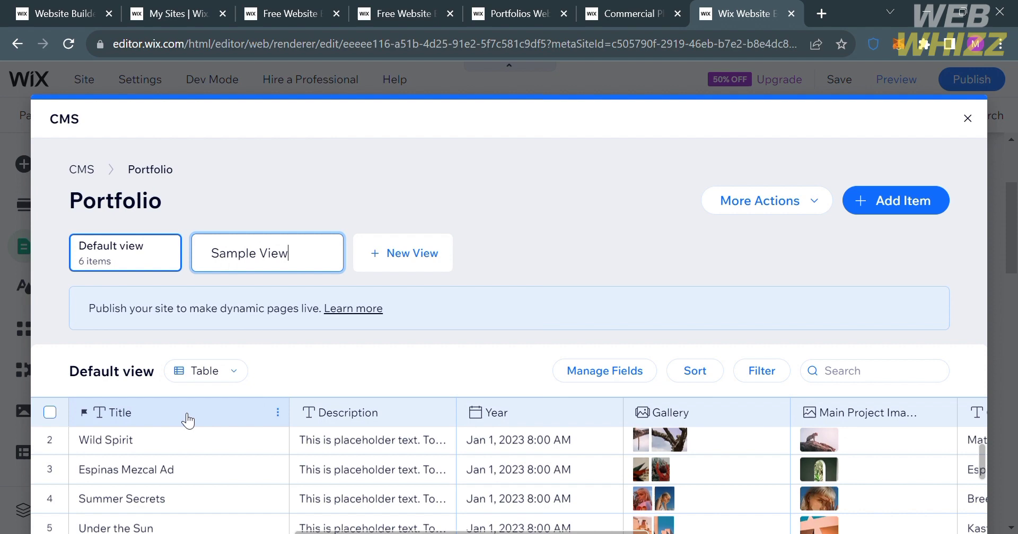
key(Return)
click(232, 374)
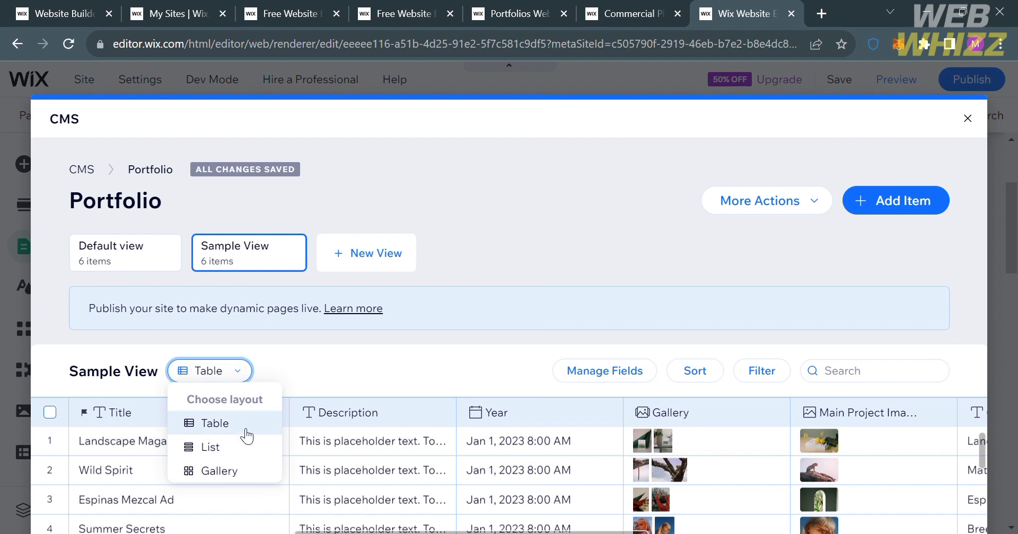
click(249, 448)
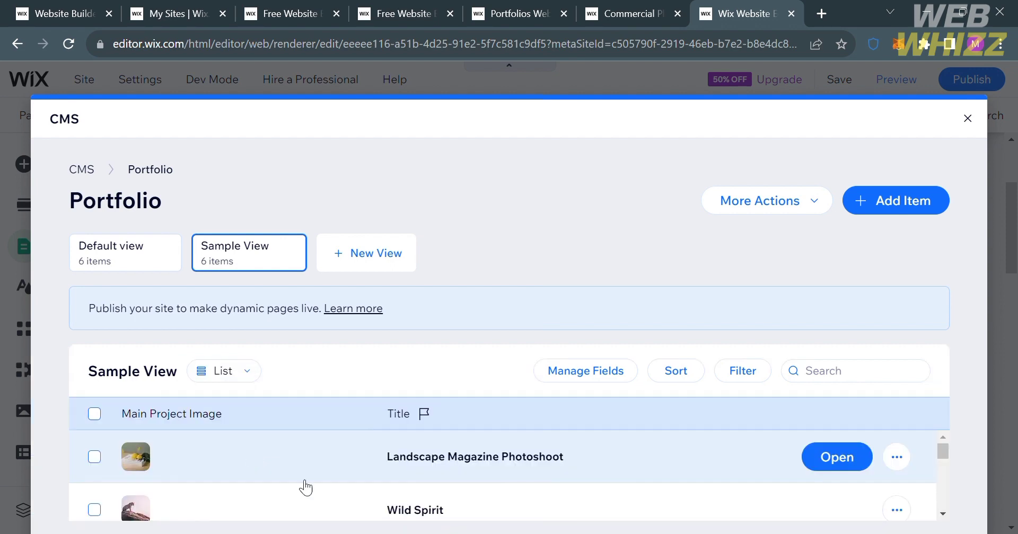
scroll(306, 488, down, 2)
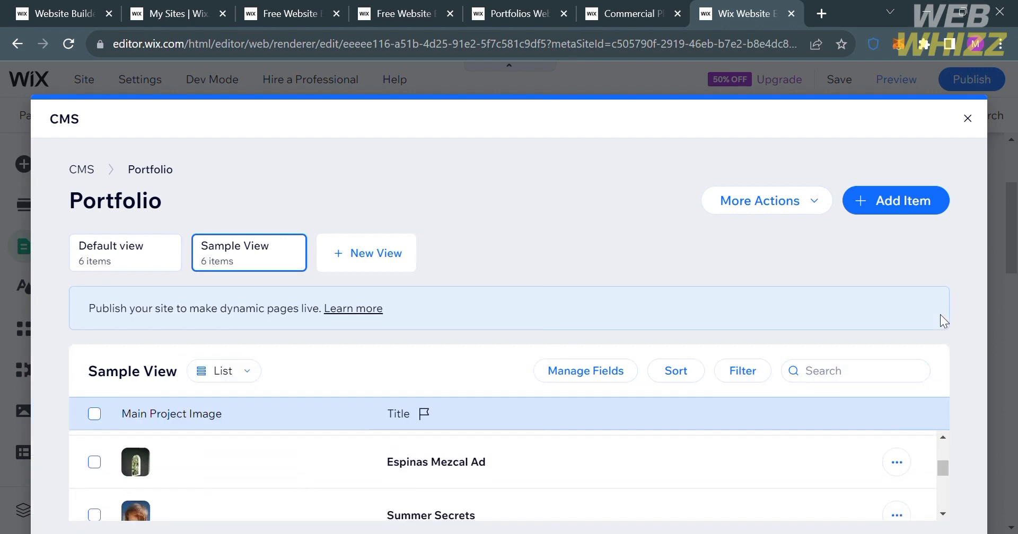
Switch Sample View to Gallery layout, then back to Table, and review its columns.
drag(683, 183, 466, 471)
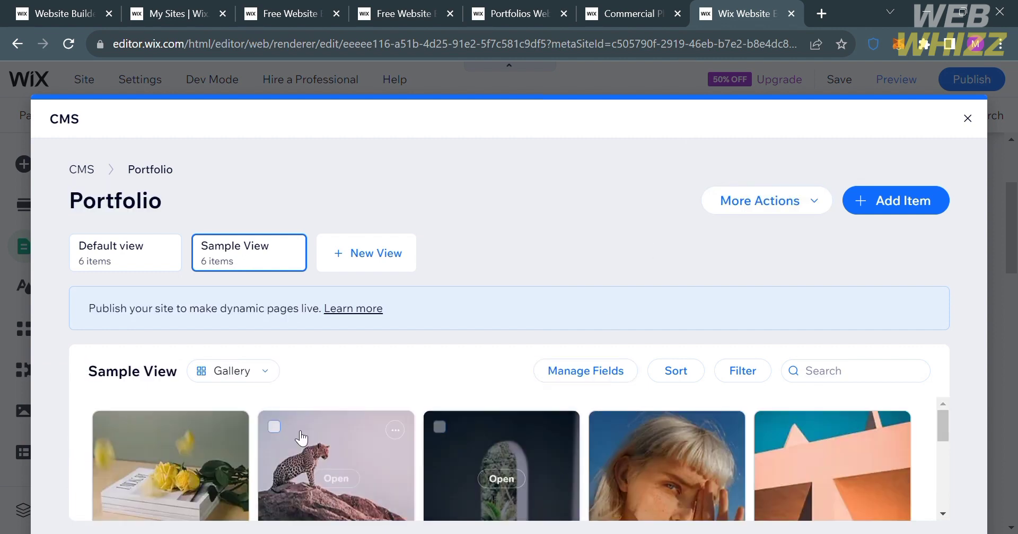
click(251, 372)
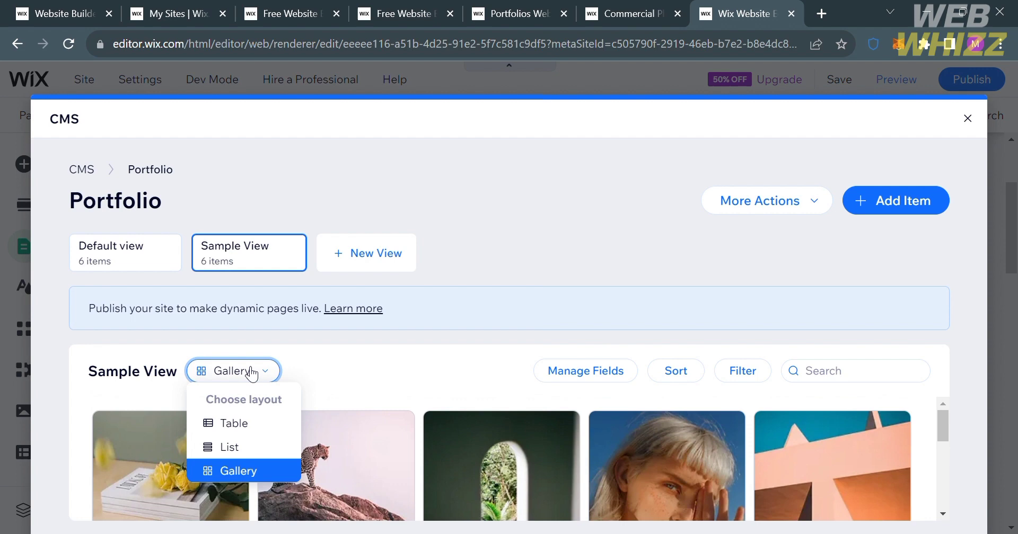
click(267, 423)
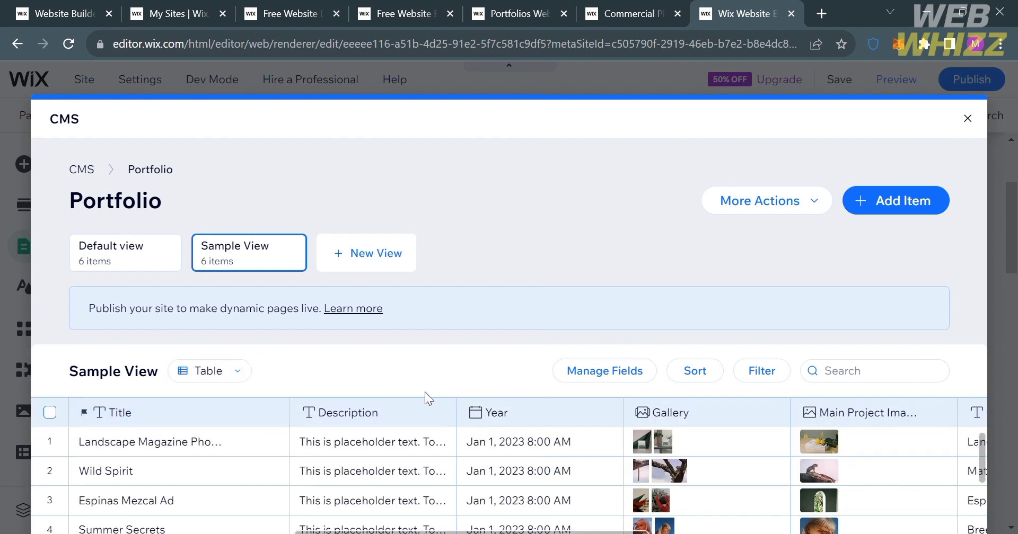
mouse_move(239, 451)
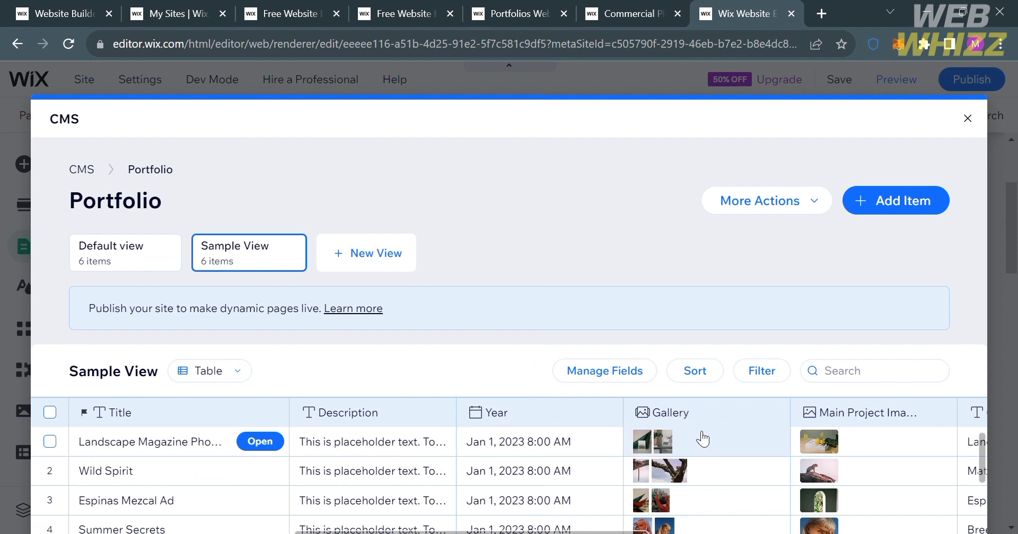
scroll(707, 439, right, 5)
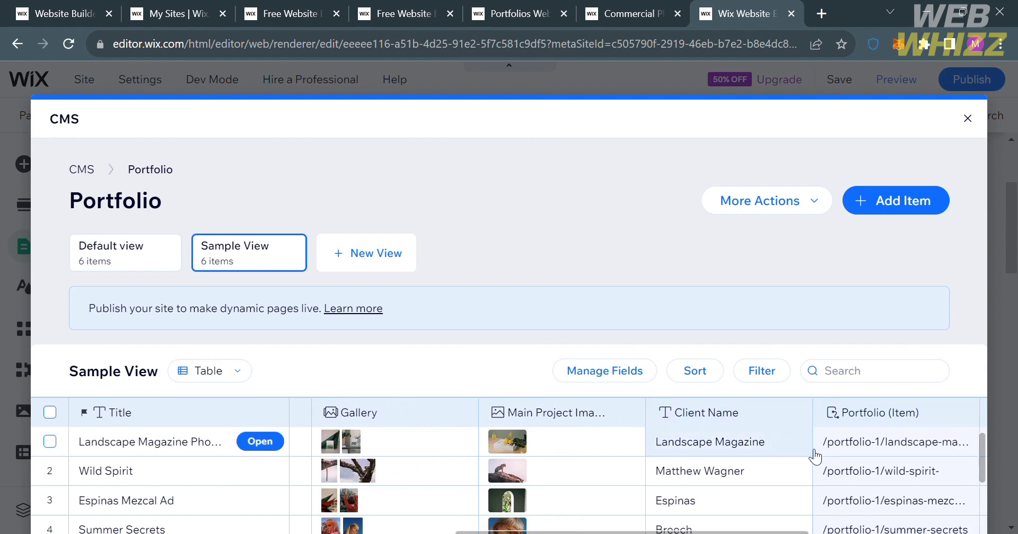
scroll(810, 454, right, 6)
scroll(809, 449, left, 6)
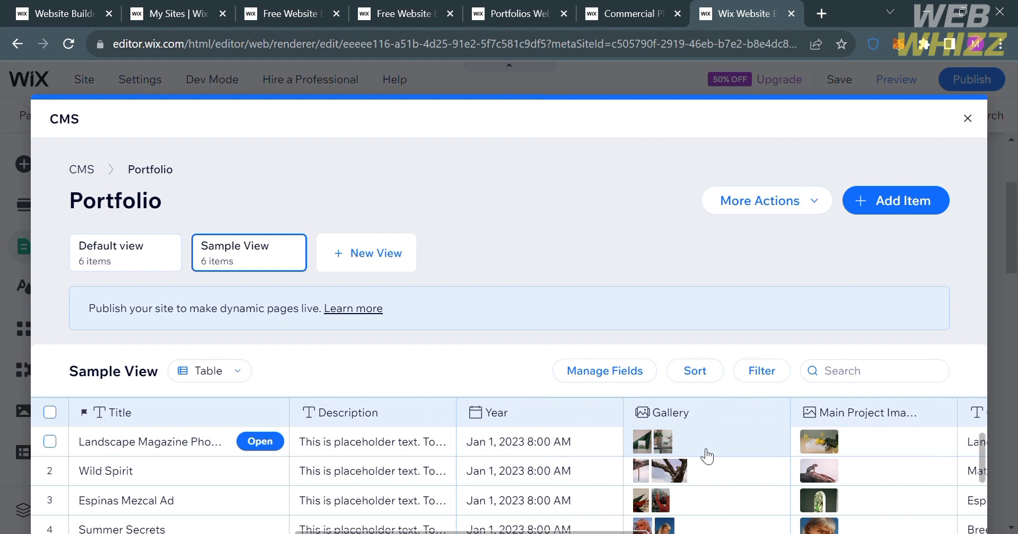
Delete the second image from Landscape Magazine Photo's gallery and save.
click(656, 448)
click(657, 449)
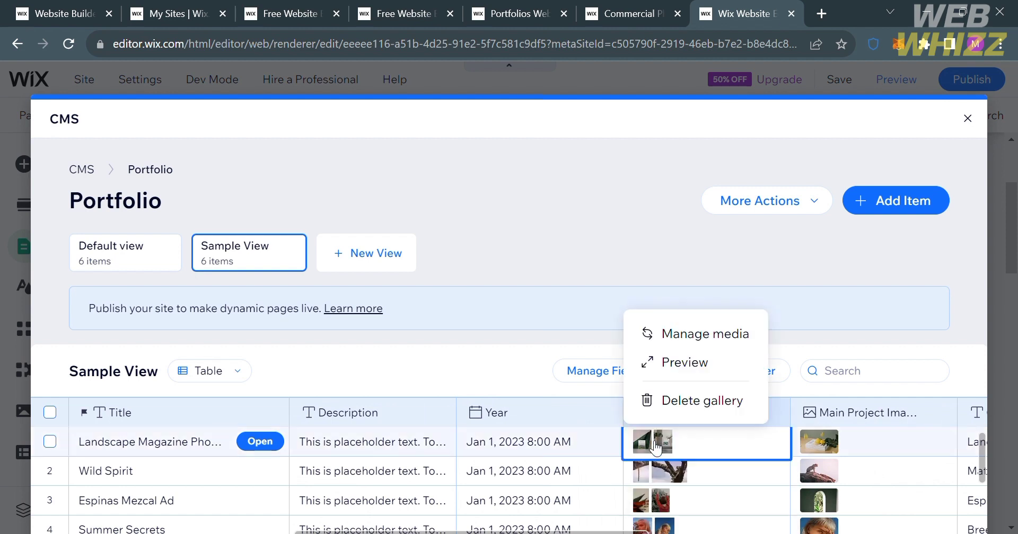
click(657, 448)
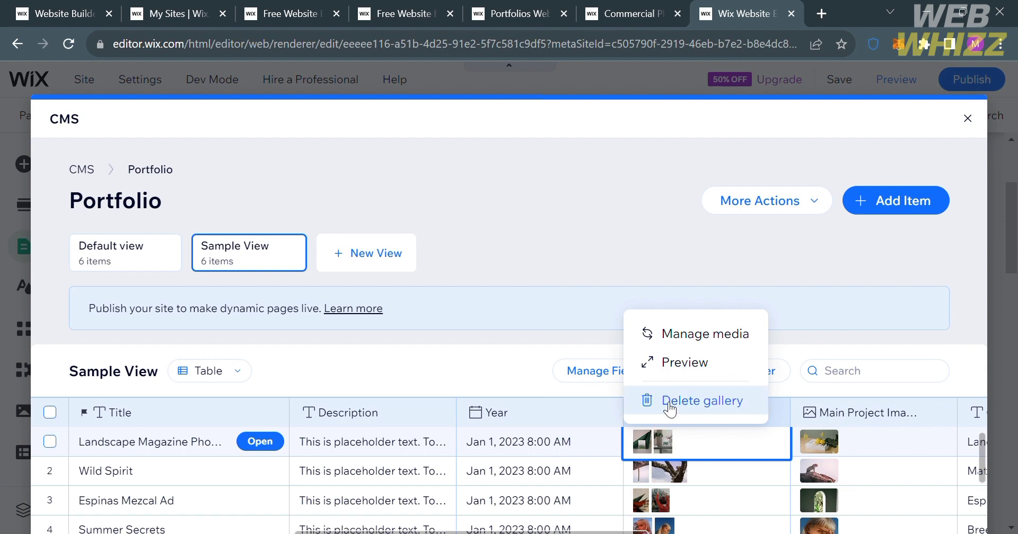
click(702, 334)
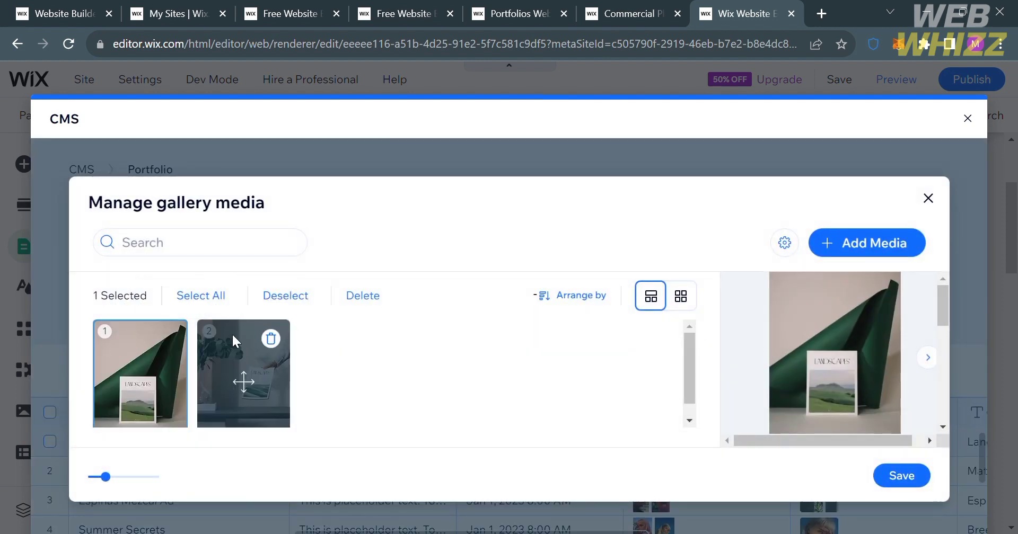
click(271, 339)
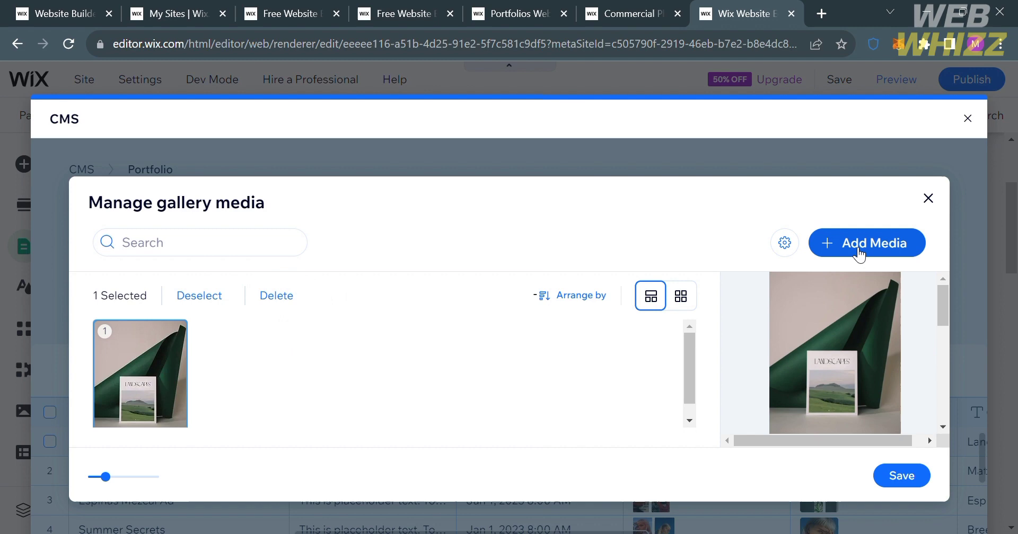
click(902, 480)
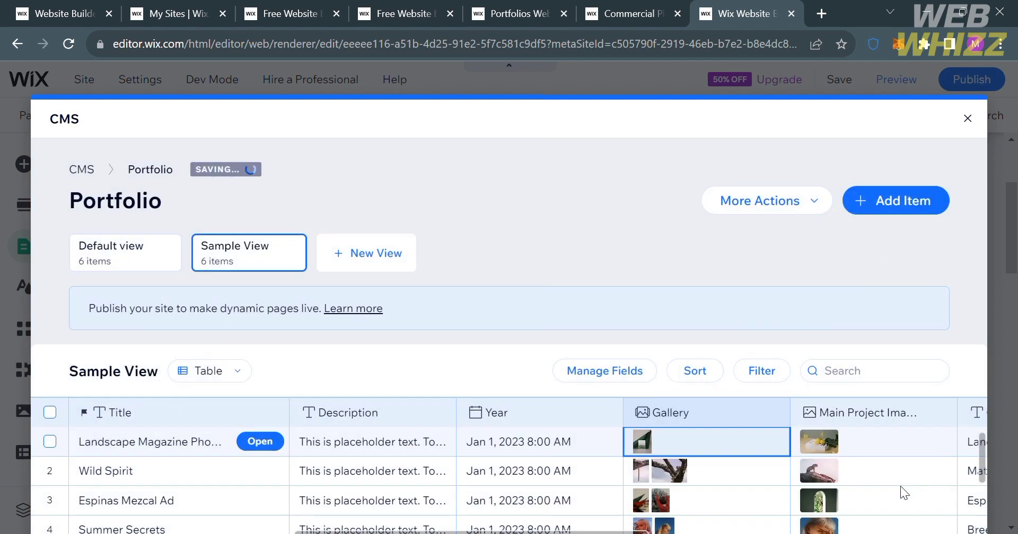
scroll(427, 467, down, 3)
scroll(427, 467, up, 1)
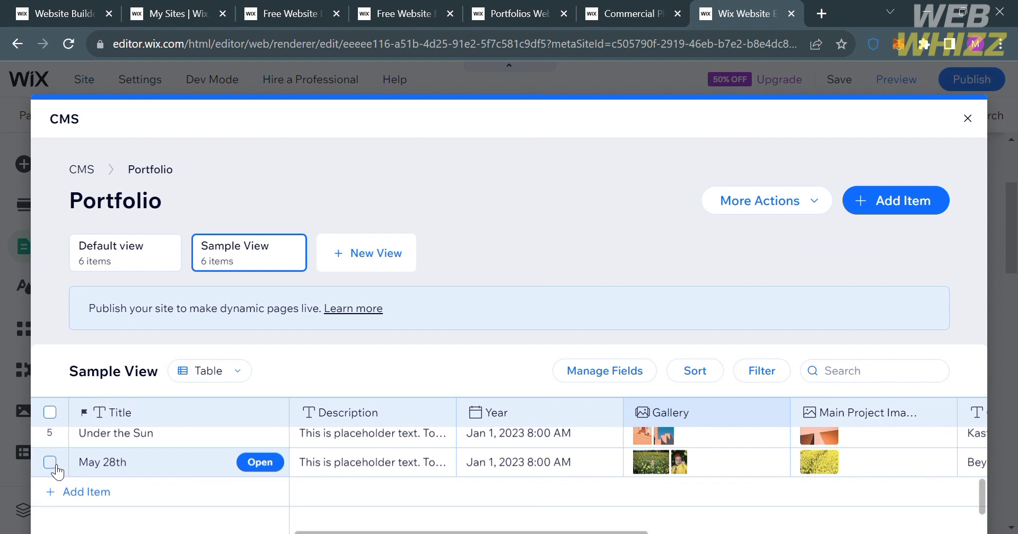
Delete the May 28th item, leaving 5 items in the collection.
click(50, 463)
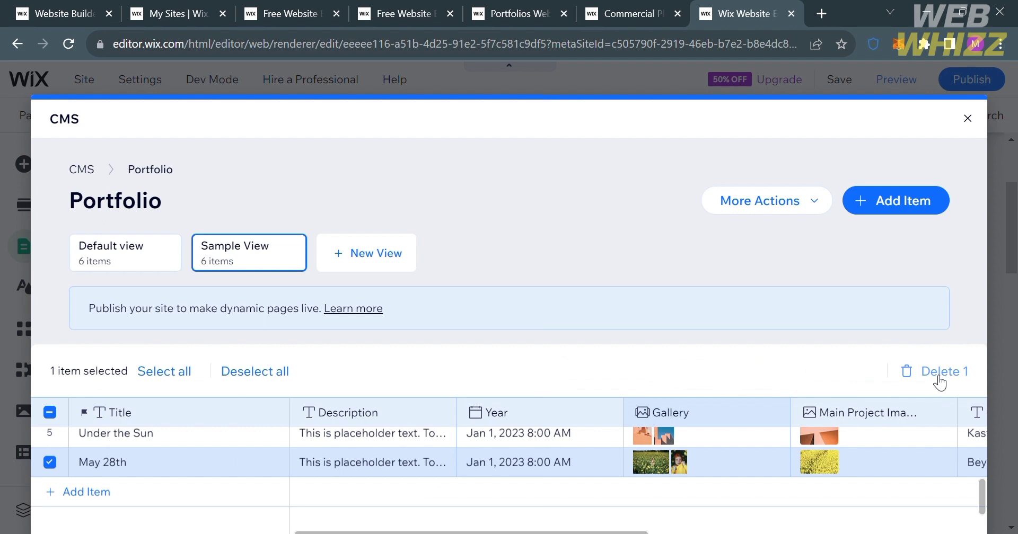
click(940, 381)
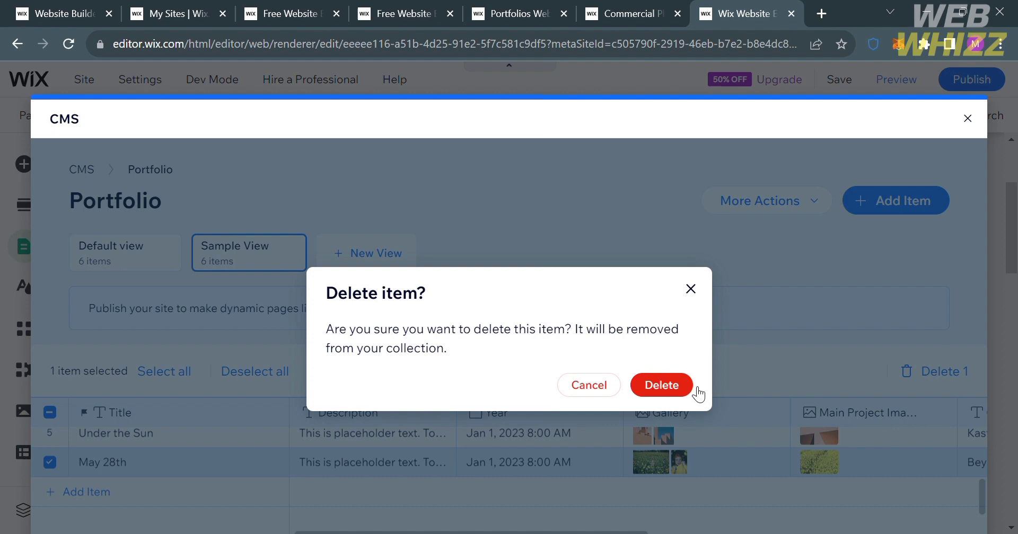
click(689, 387)
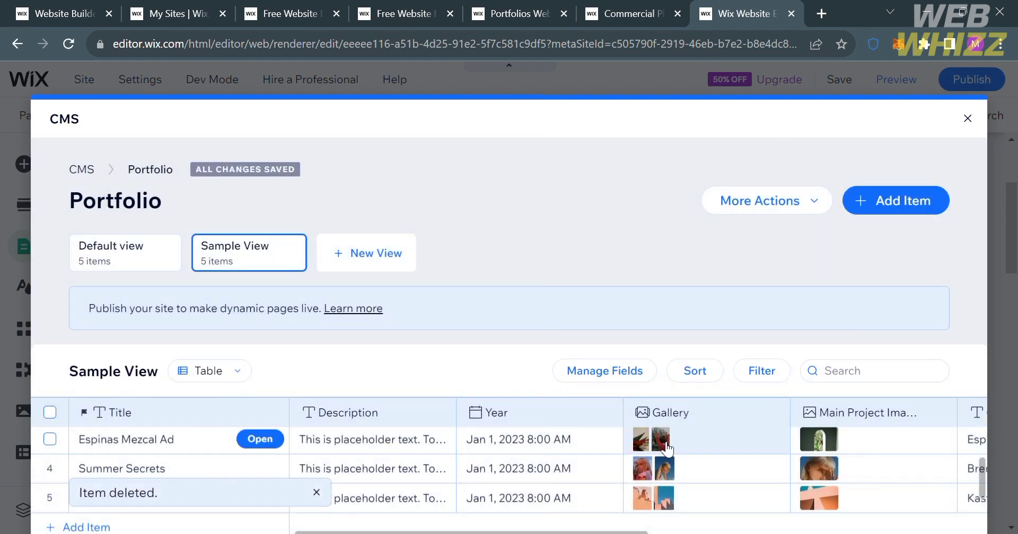
scroll(657, 447, down, 3)
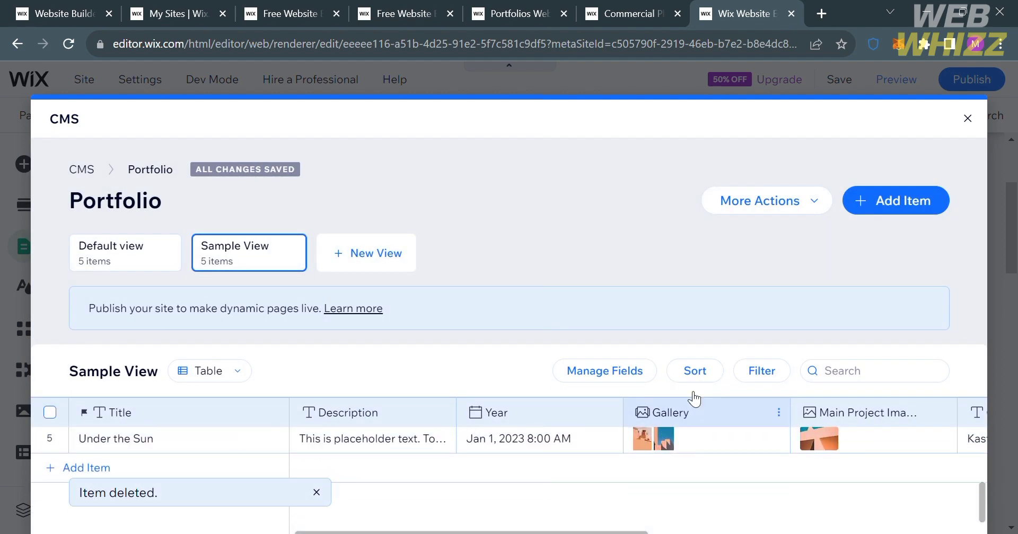
scroll(653, 457, up, 3)
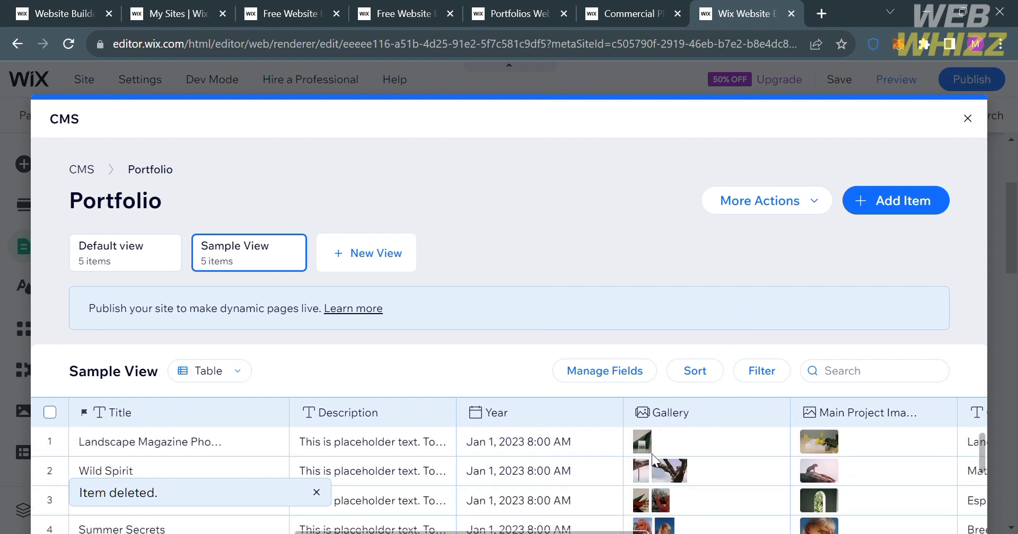
scroll(651, 454, down, 3)
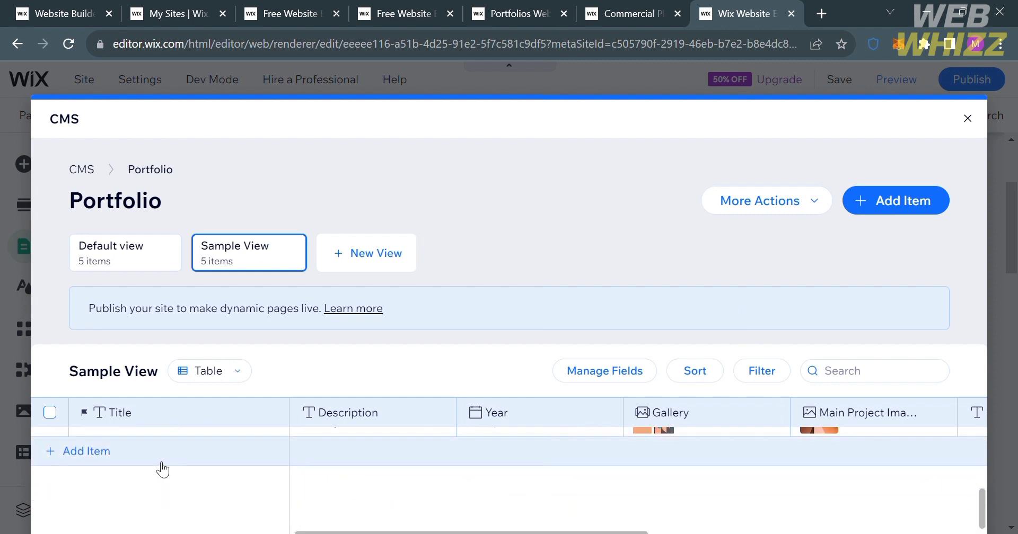
Add a new item titled 'Item 9' with description 'Sample'.
click(105, 454)
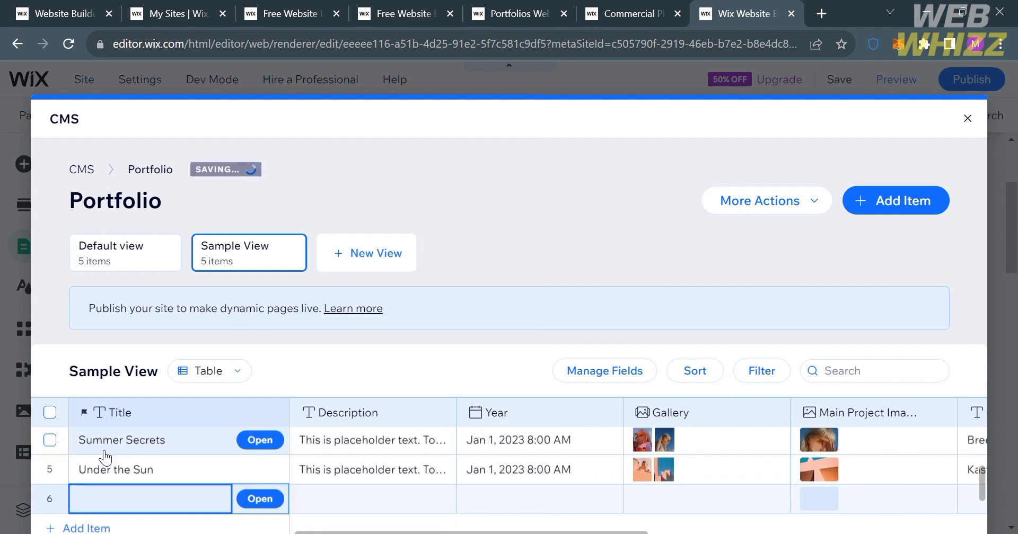
click(271, 499)
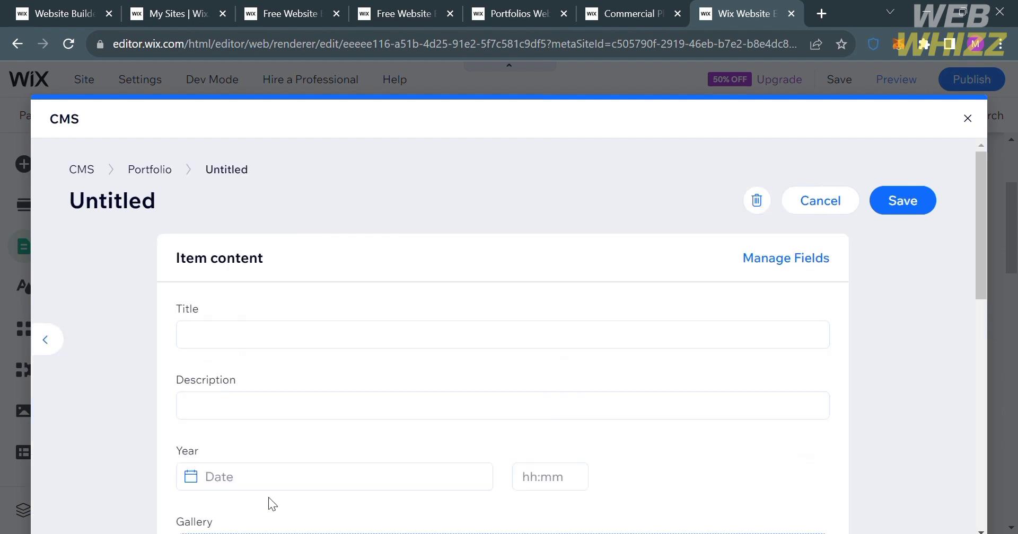
click(226, 344)
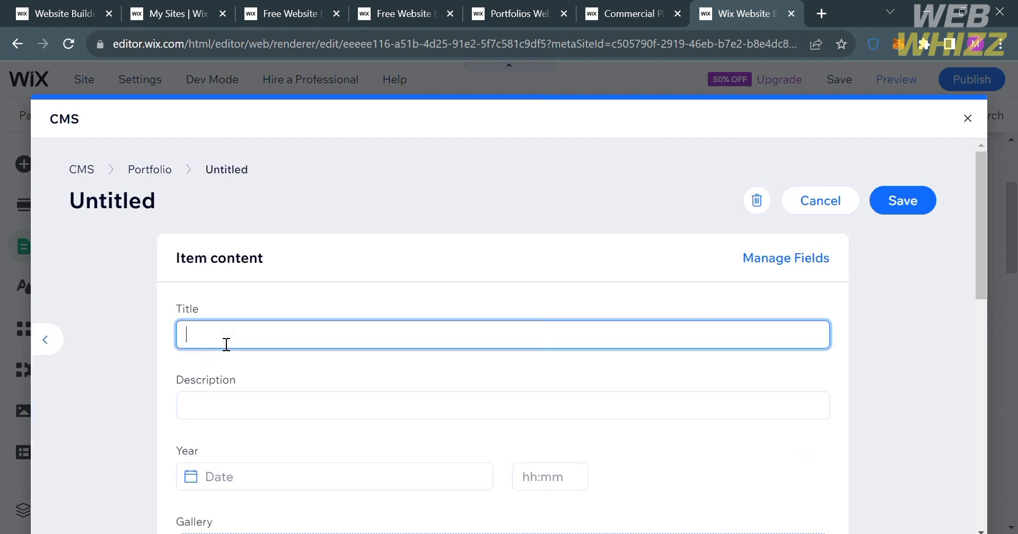
text(Item 9)
click(306, 418)
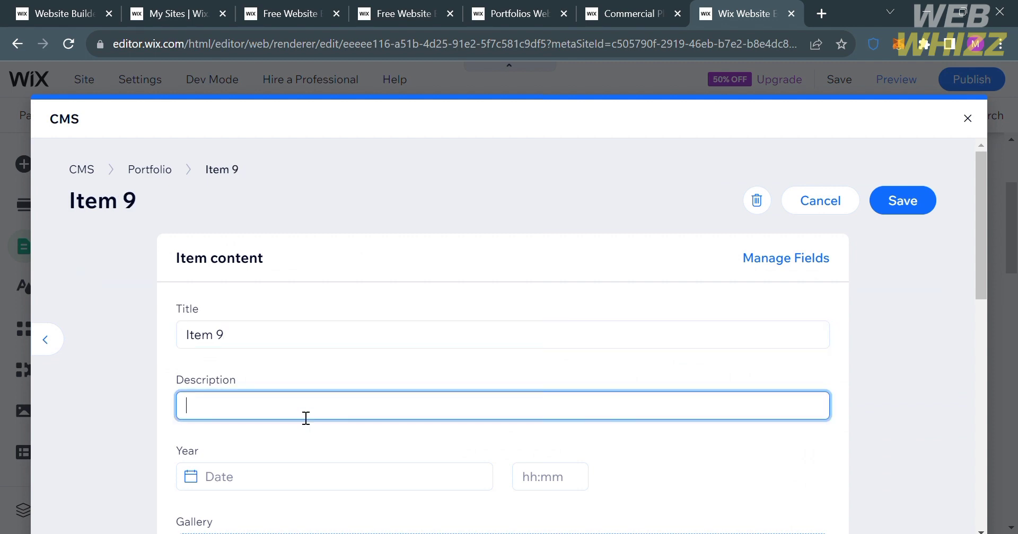
text(Sample)
Set its Year to Oct 10, 2023, enter the client's name, and save.
scroll(297, 409, down, 2)
click(313, 380)
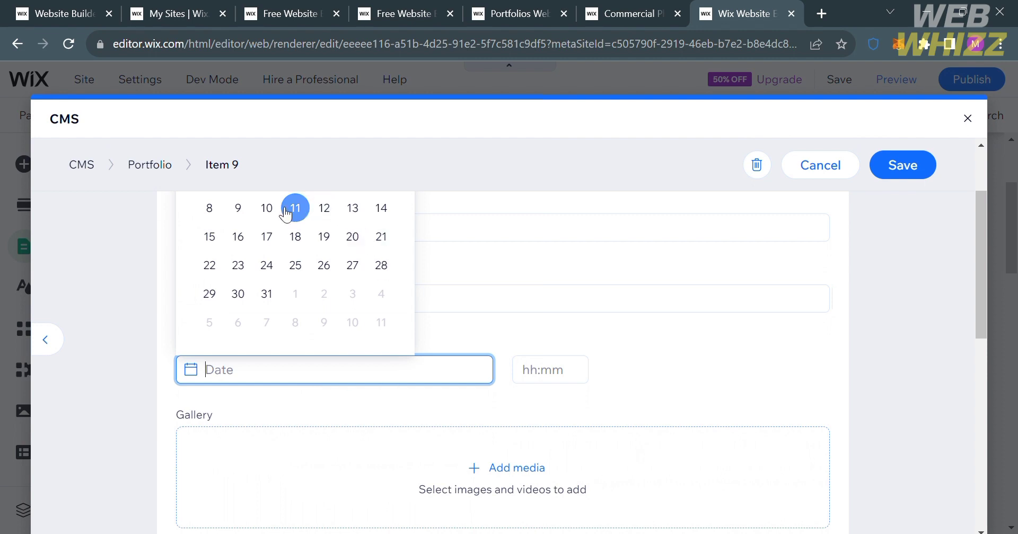
click(267, 208)
scroll(457, 428, down, 2)
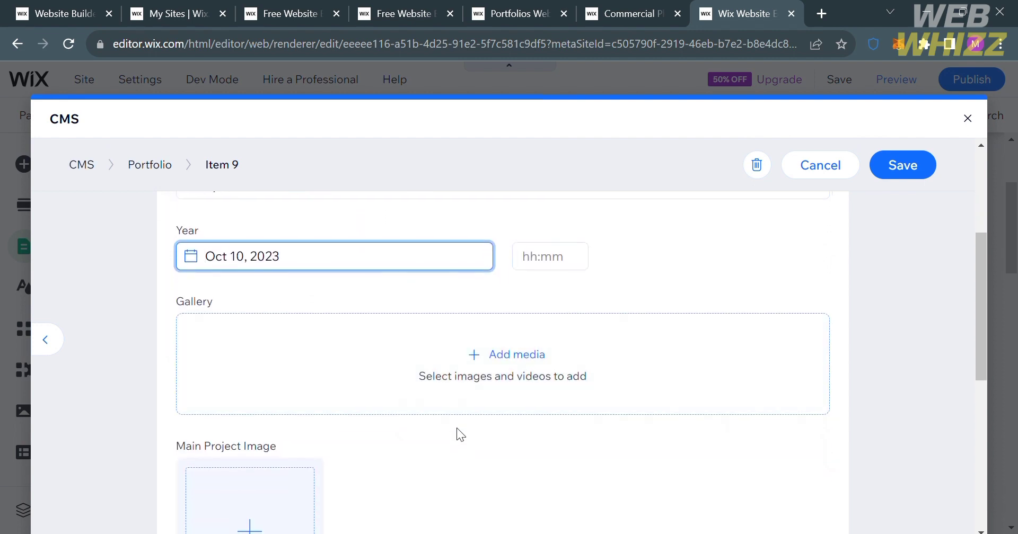
scroll(495, 387, down, 3)
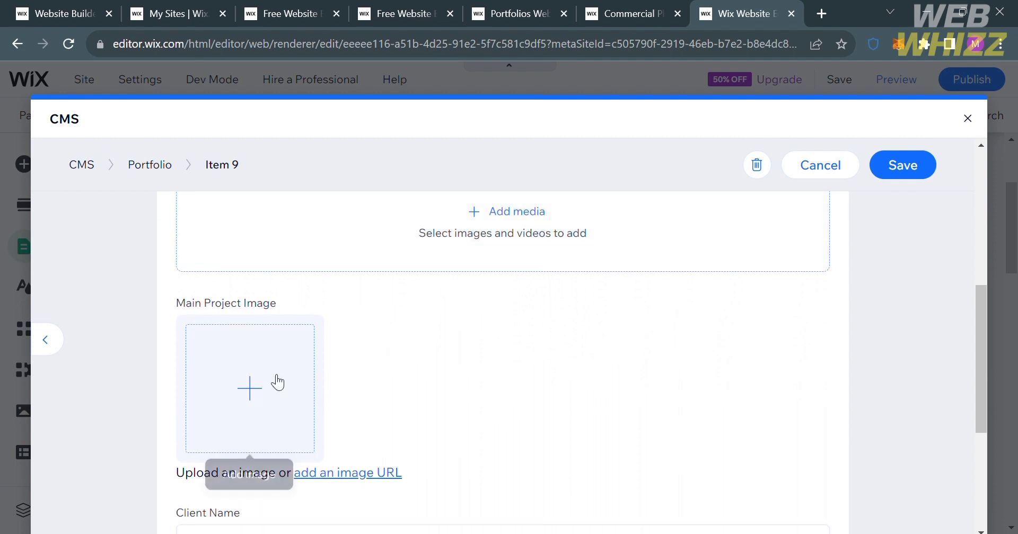
scroll(457, 399, down, 5)
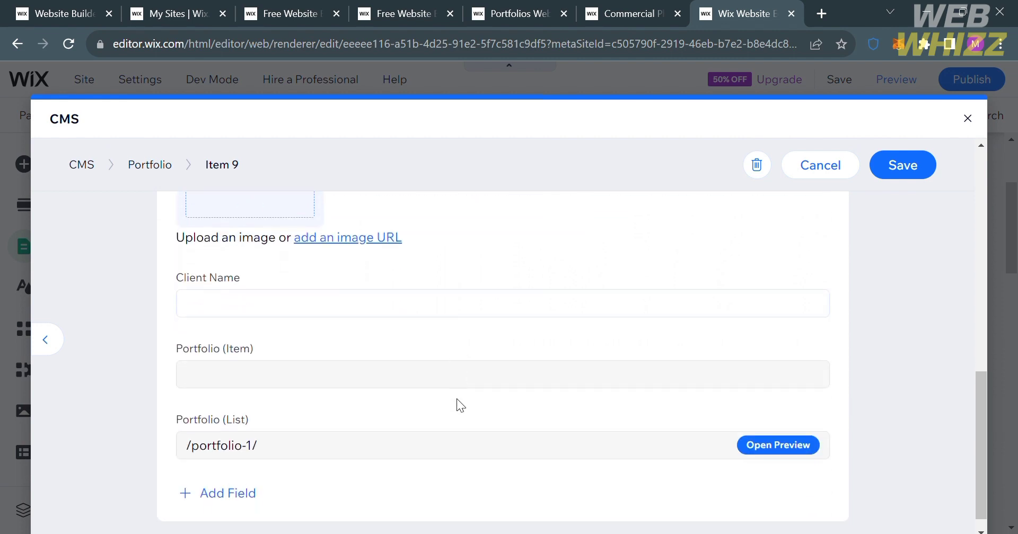
click(392, 306)
text(John B.)
click(403, 370)
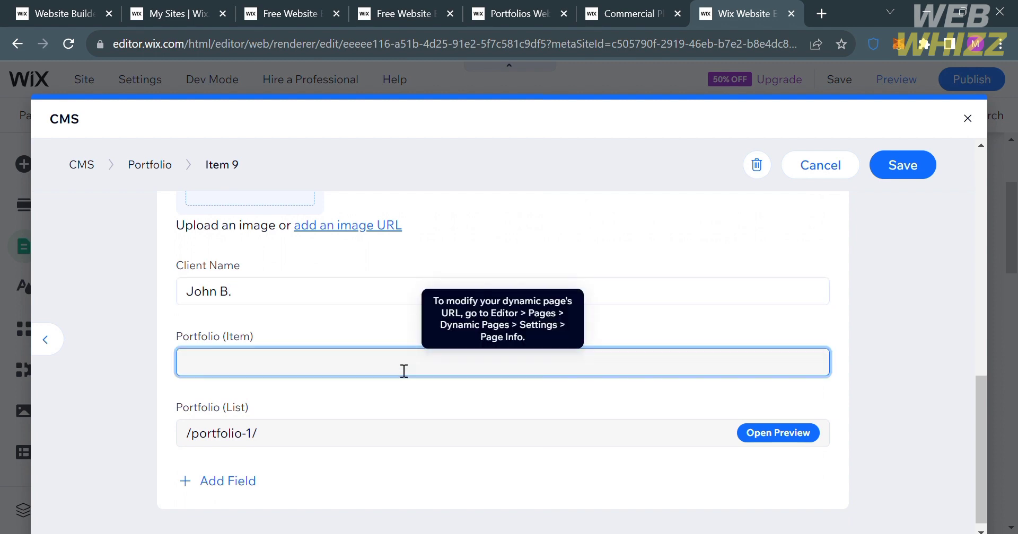
click(907, 177)
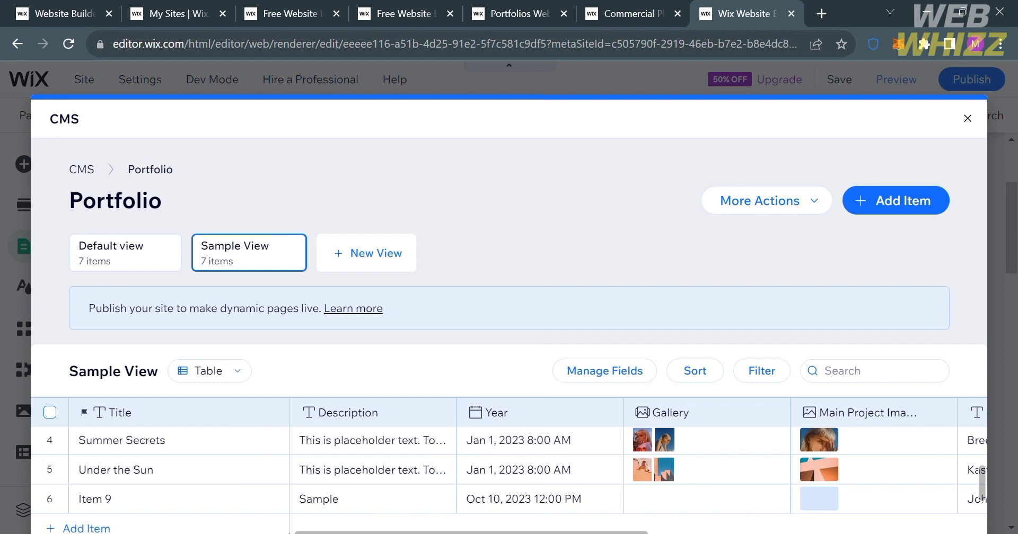
scroll(309, 487, down, 1)
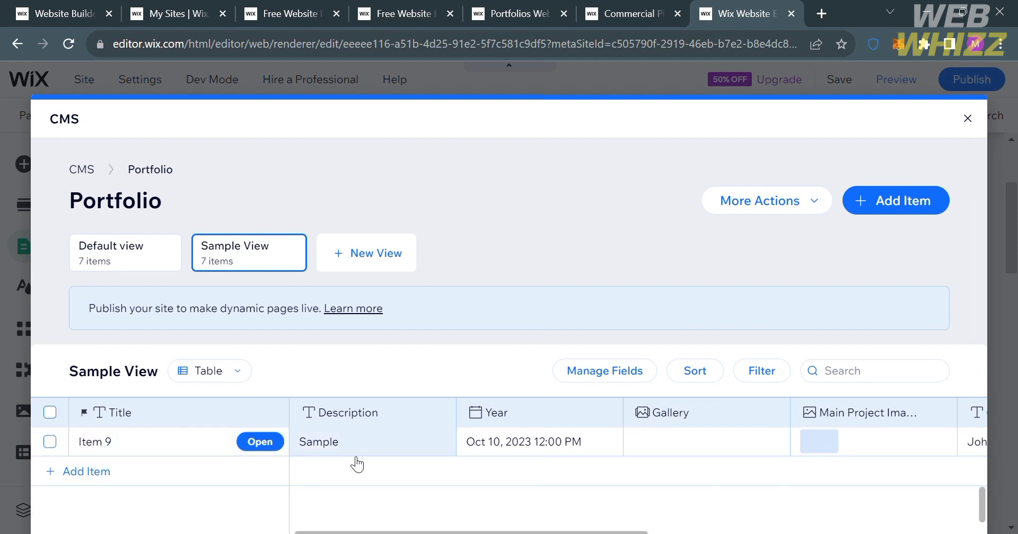
scroll(704, 434, right, 5)
scroll(707, 438, up, 2)
scroll(704, 438, up, 2)
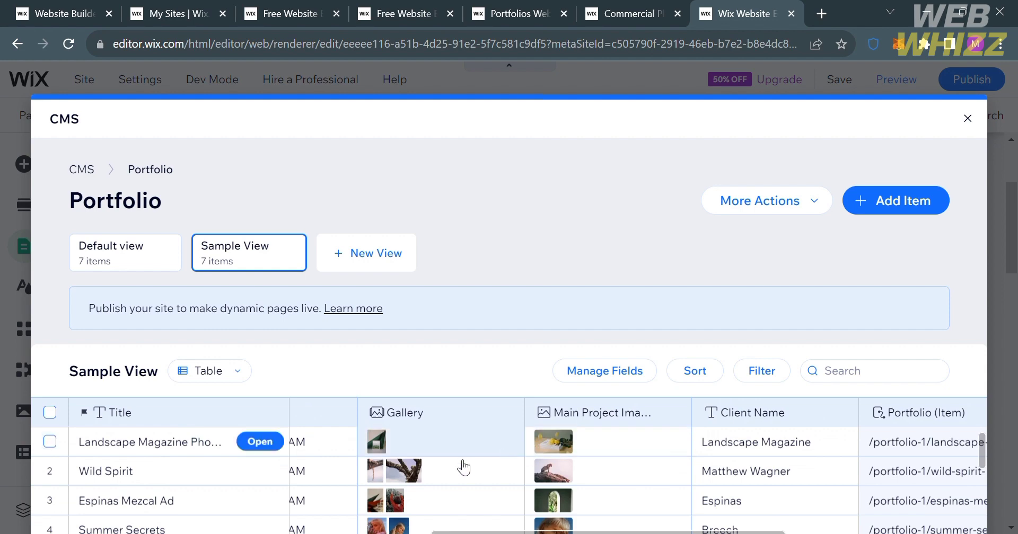
click(259, 441)
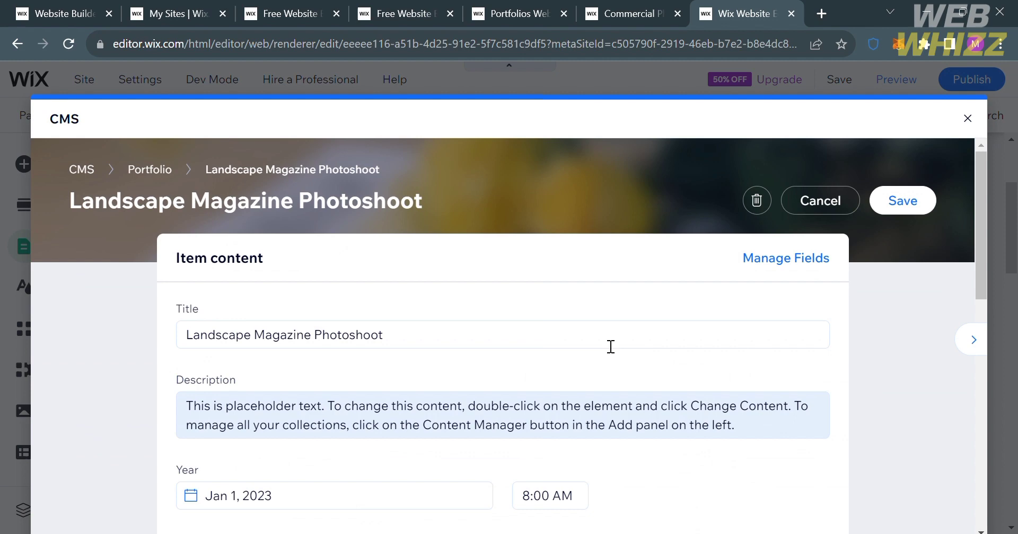
scroll(604, 345, down, 5)
scroll(602, 338, down, 6)
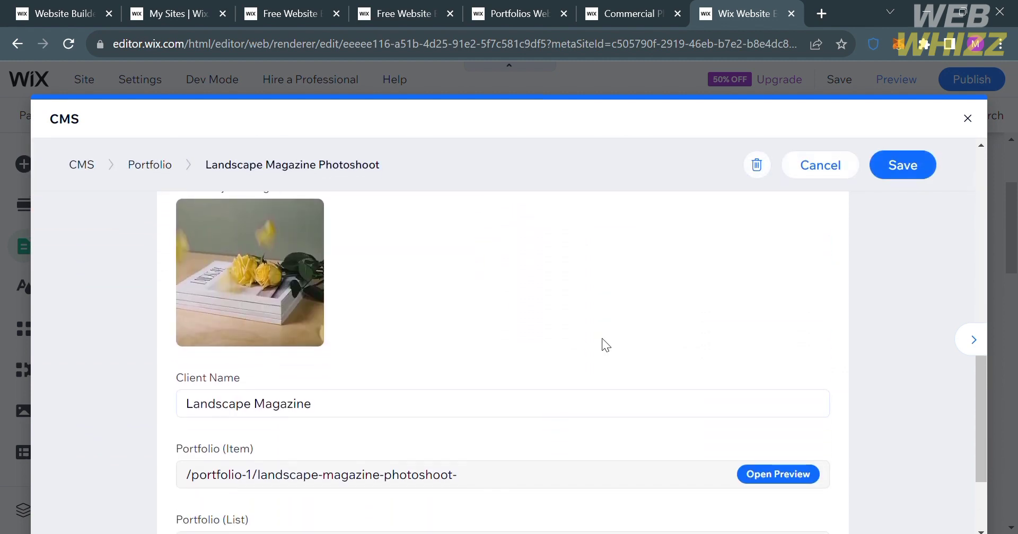
scroll(602, 340, up, 10)
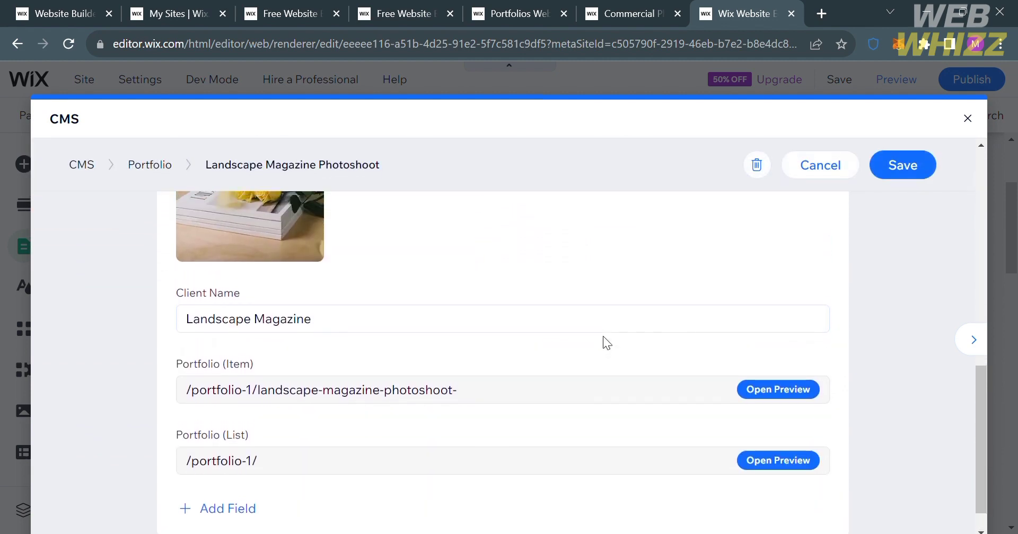
click(930, 204)
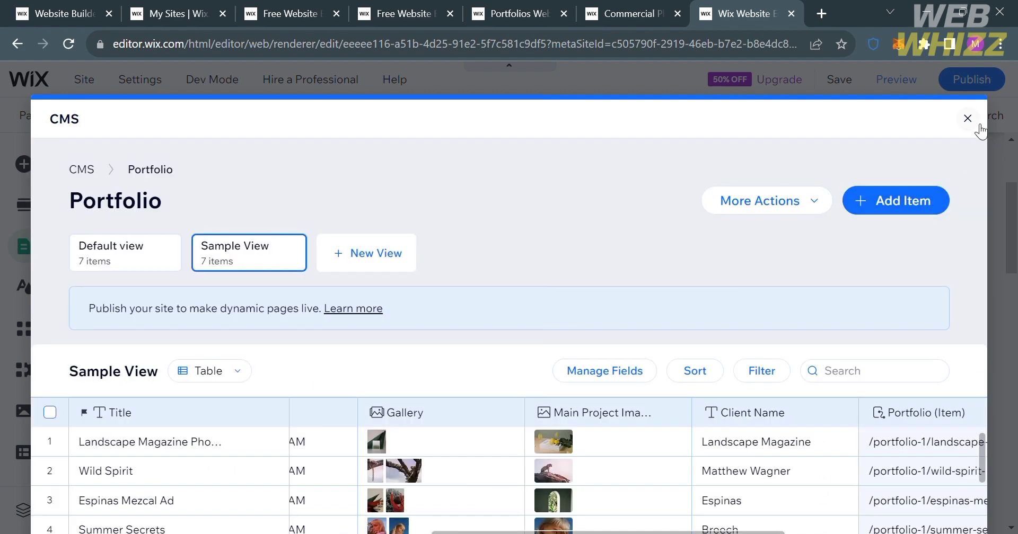
Close the CMS window to return to the Portfolio (List) page.
click(967, 118)
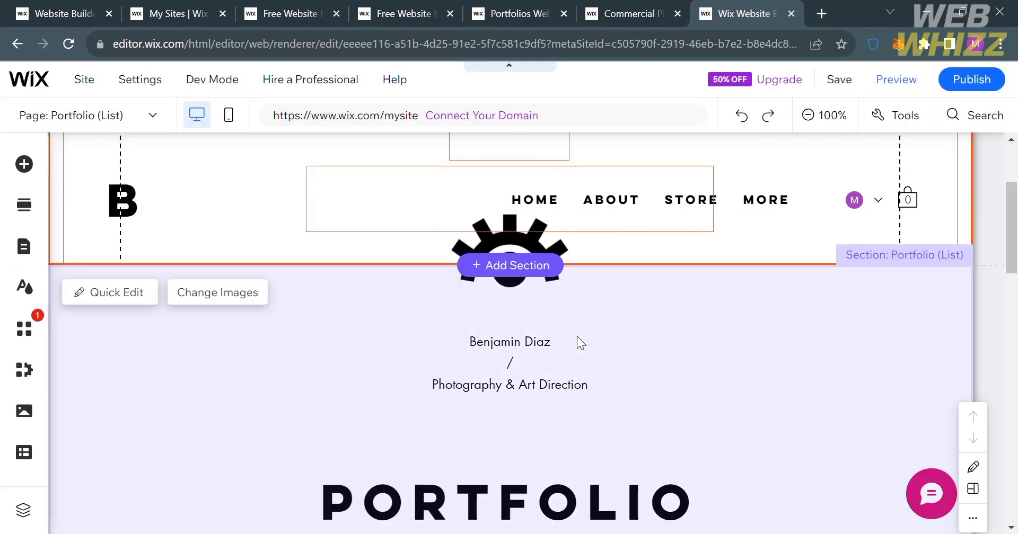